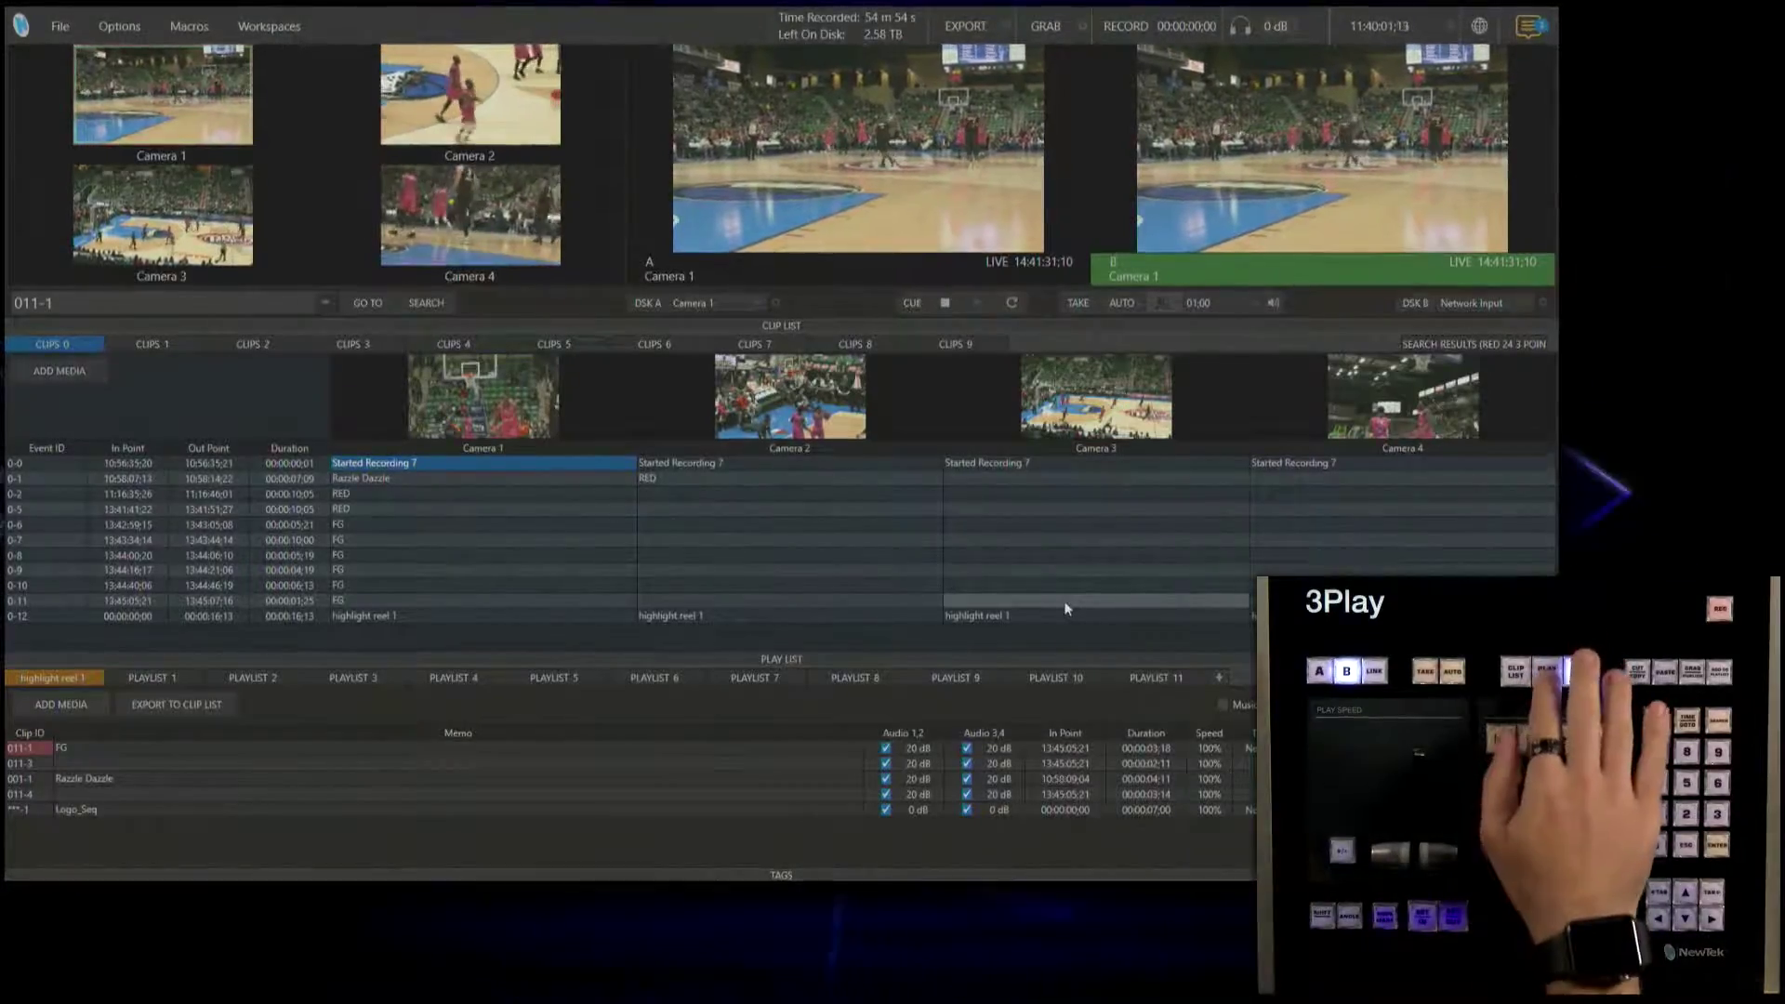
Play the 'highlight reel 1' playlist on output B, then roll the RED replay on output A
key(F2)
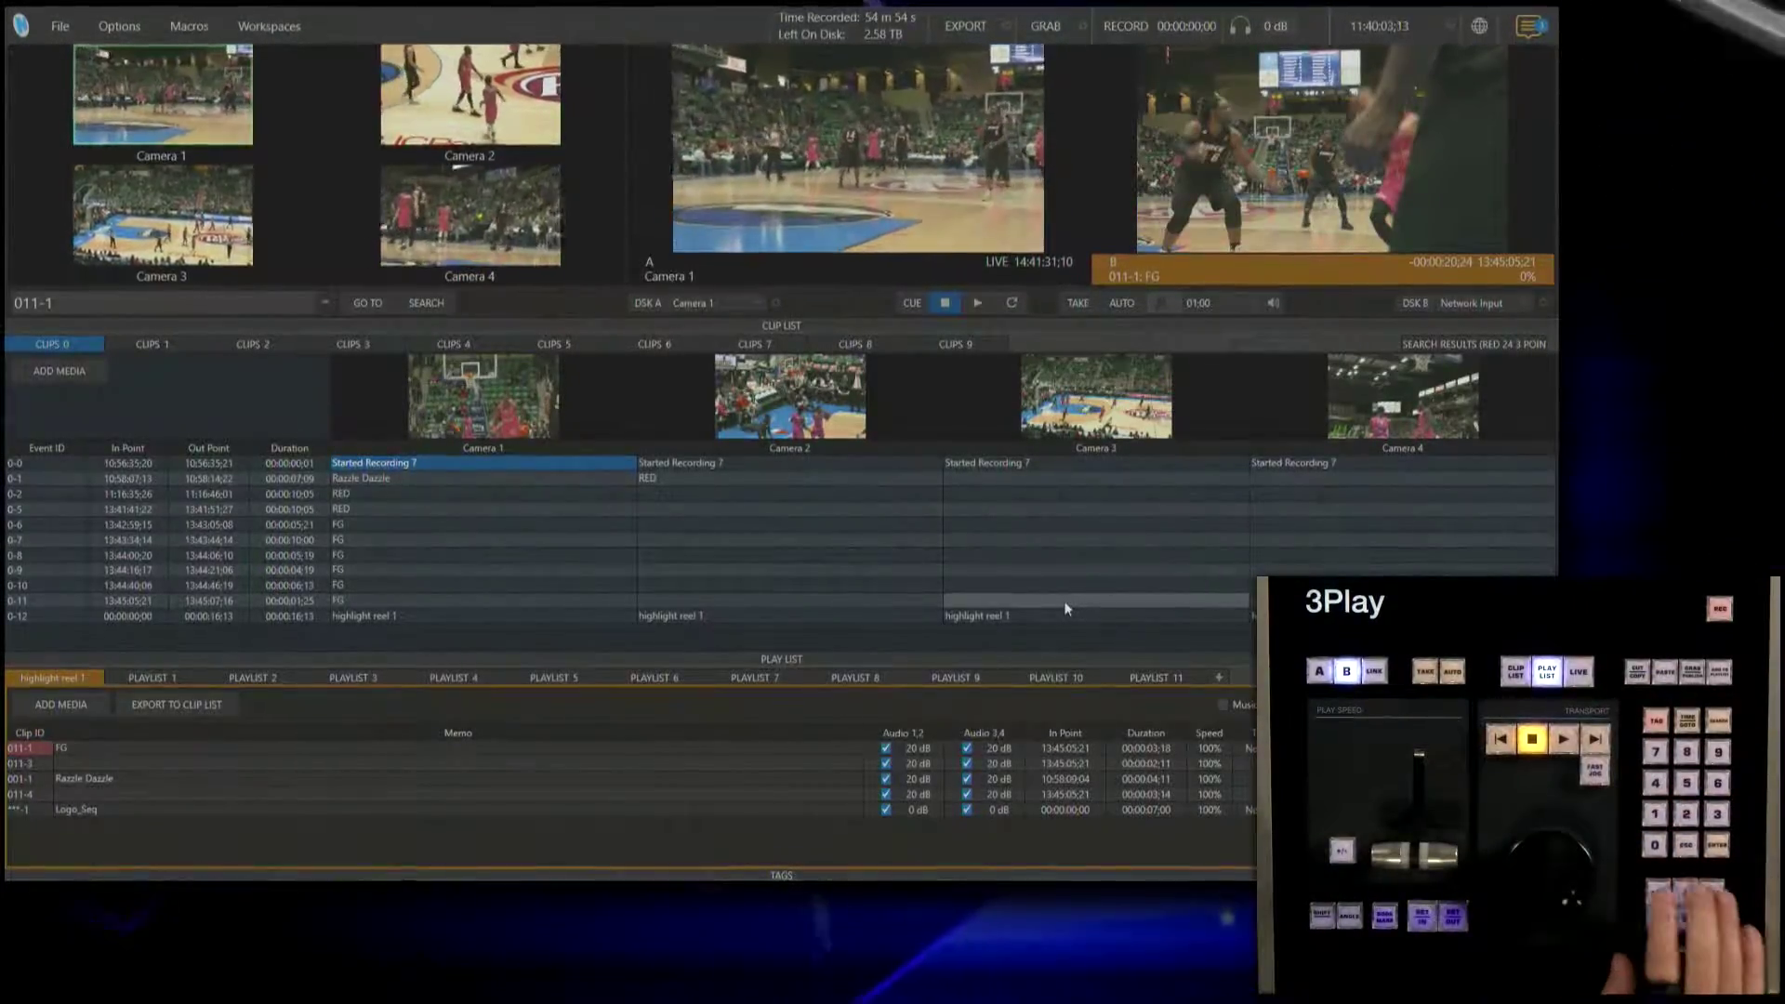
key(Up)
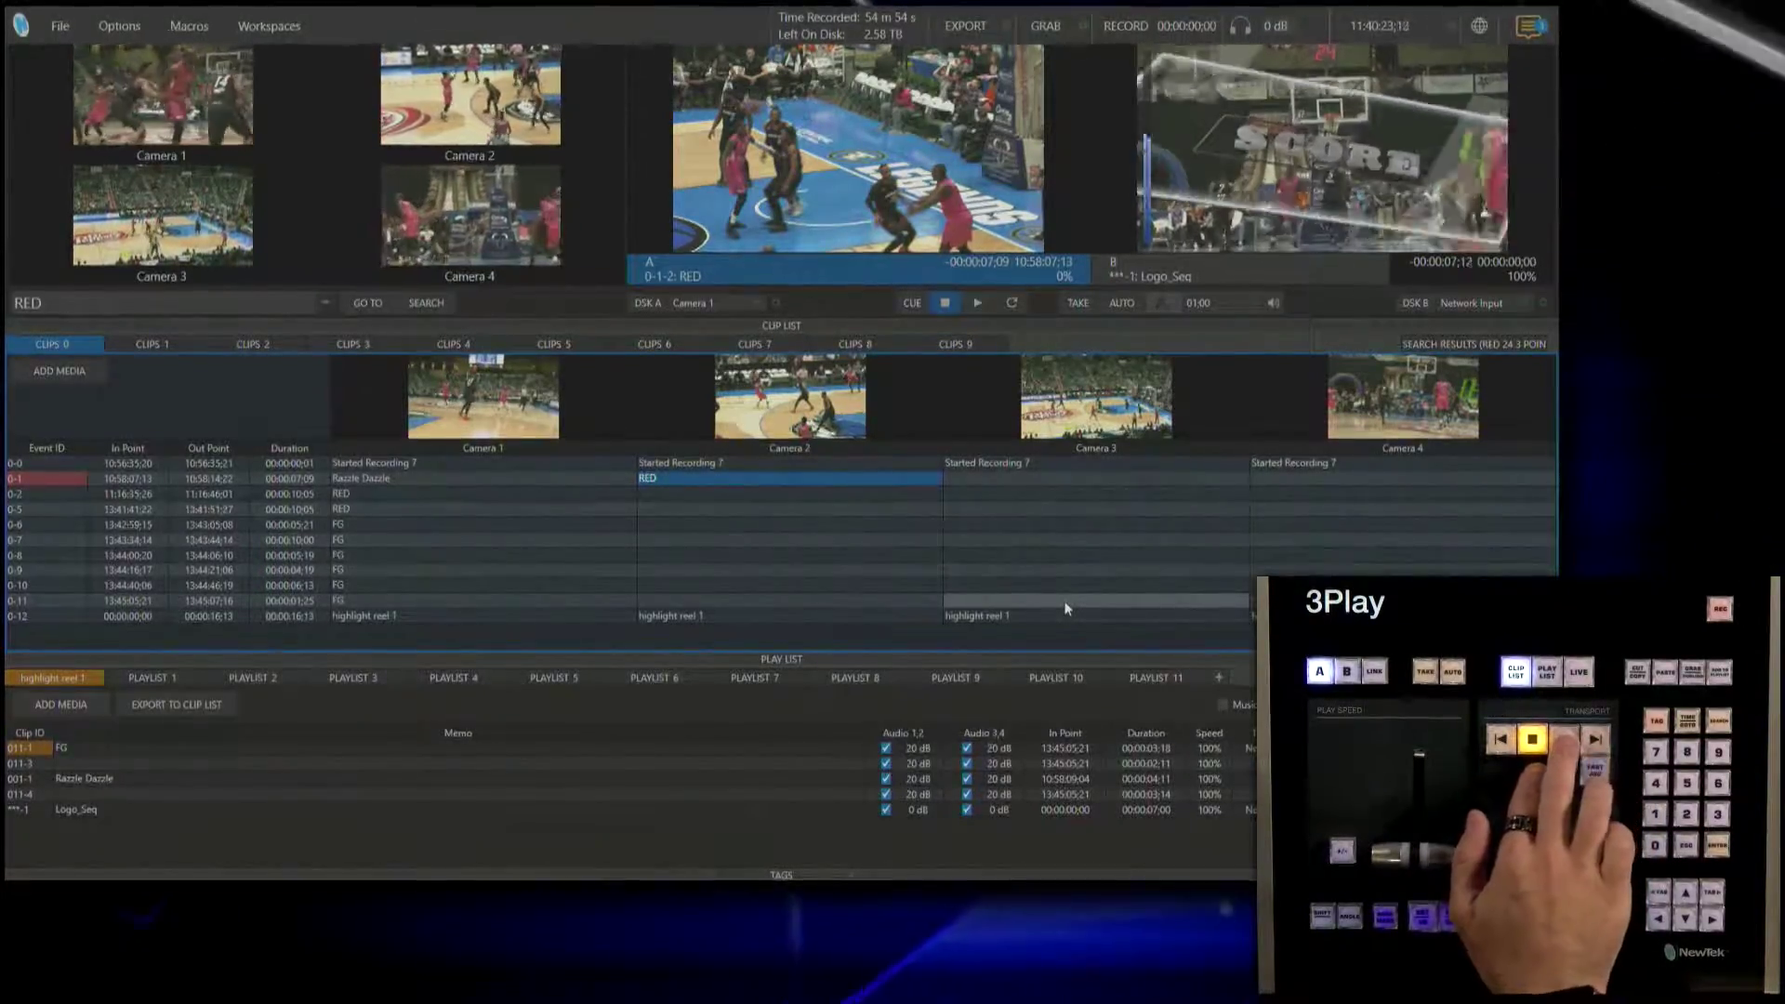
key(space)
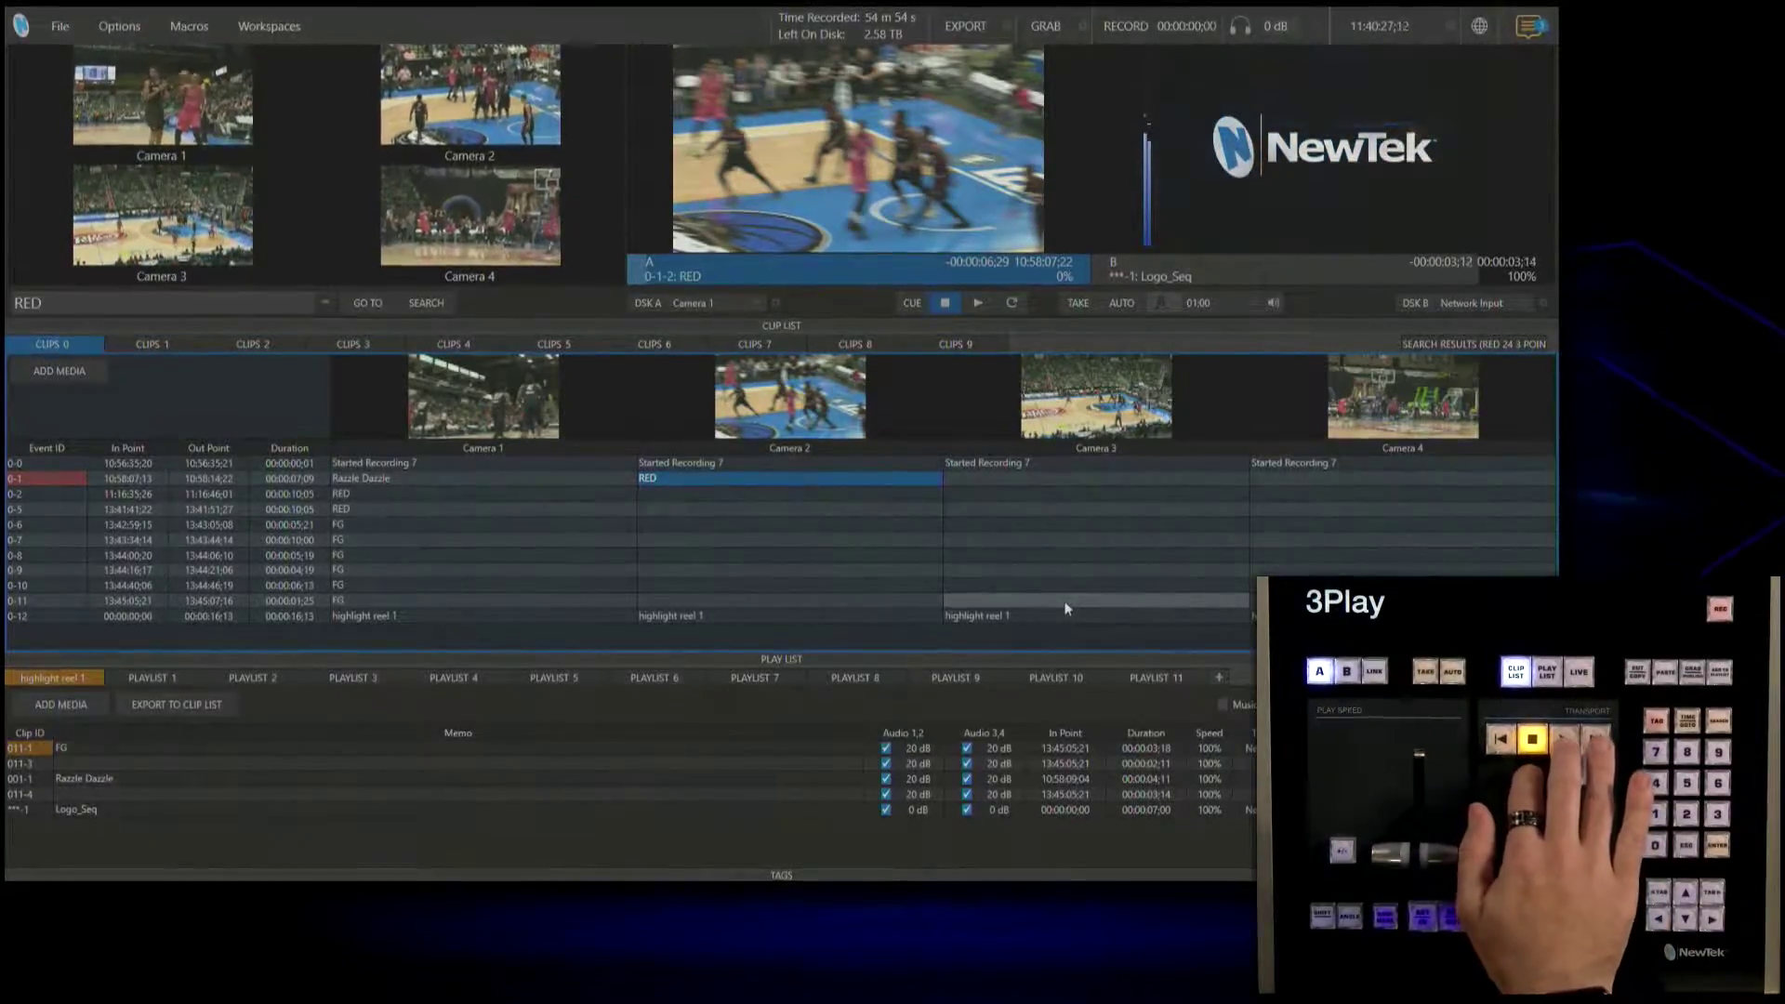
key(space)
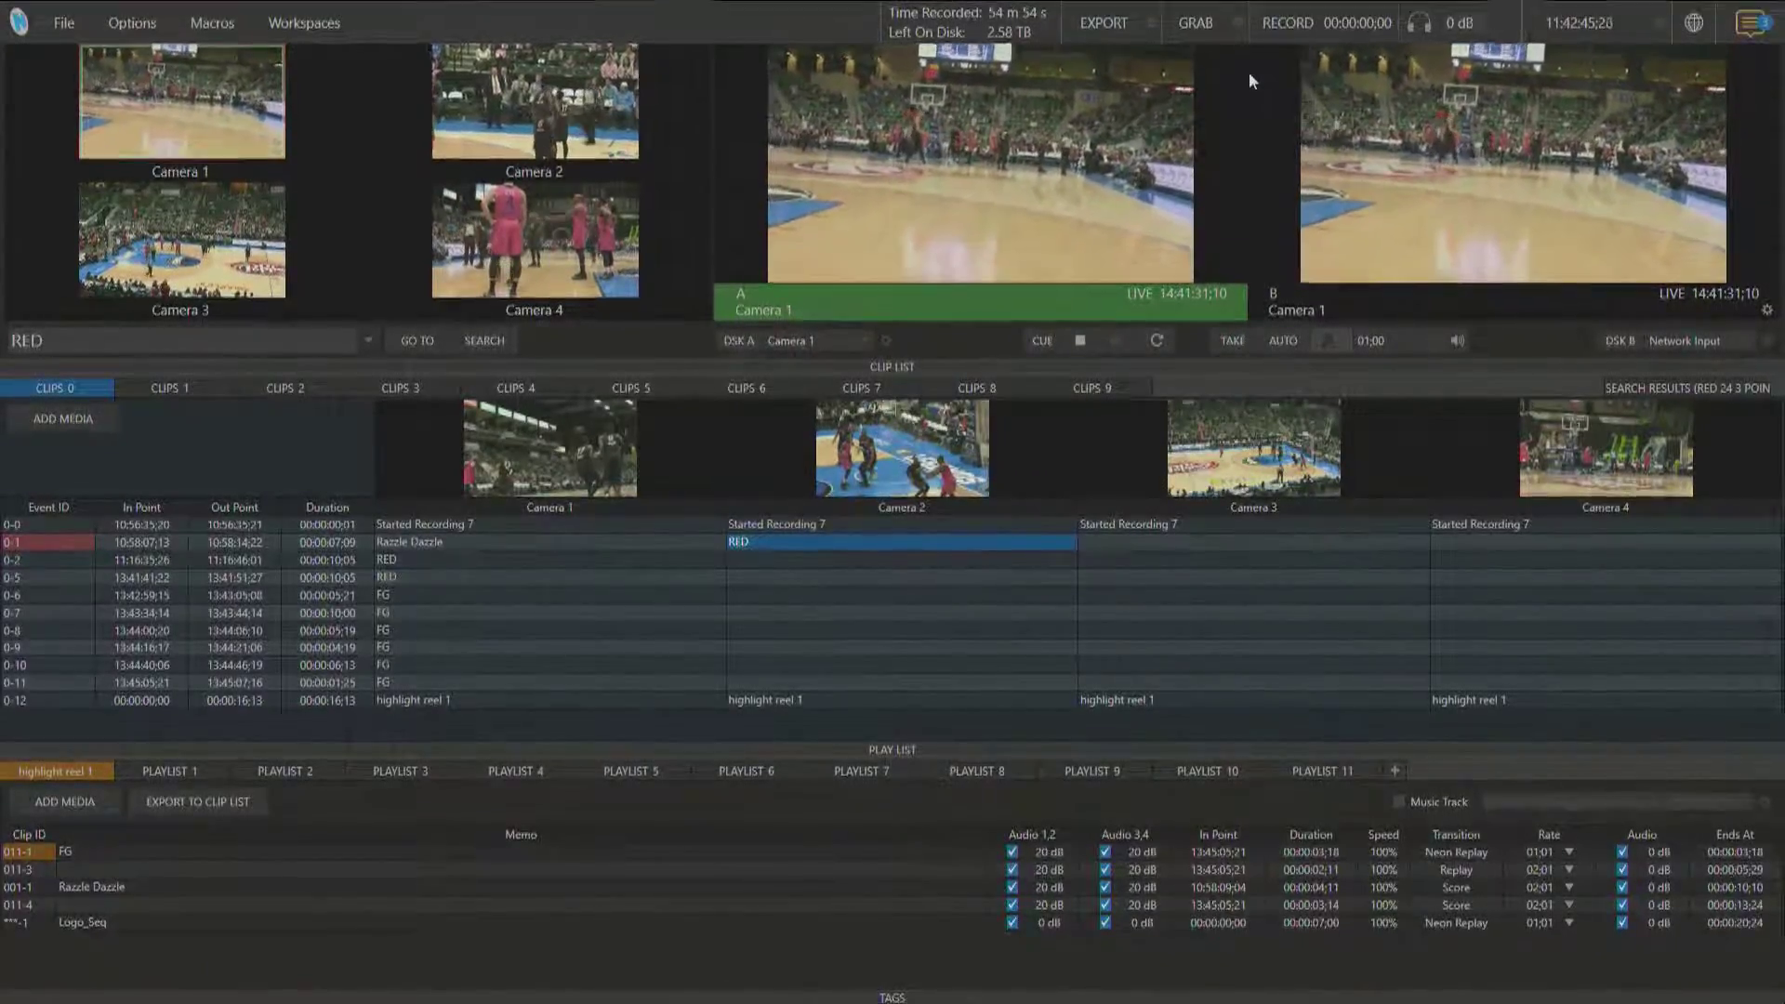
Try Same As Source format and no watermark in the Export Media File preset, then cancel the changes
click(1152, 24)
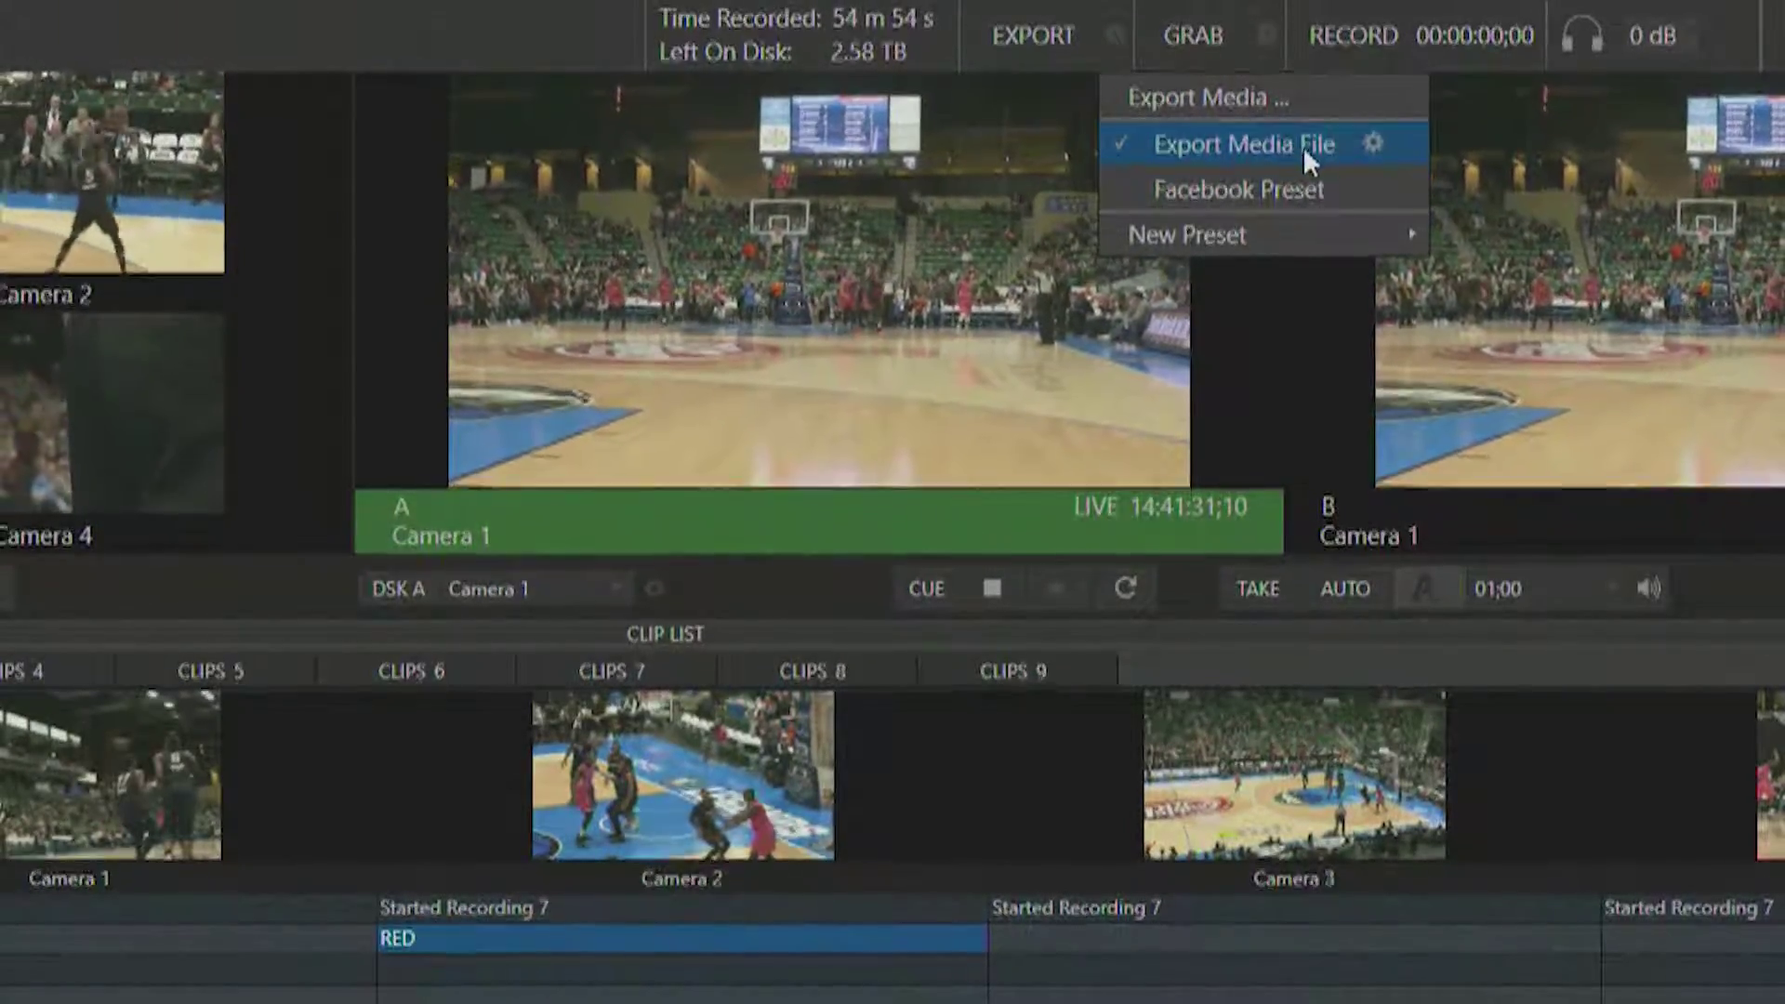
click(1371, 140)
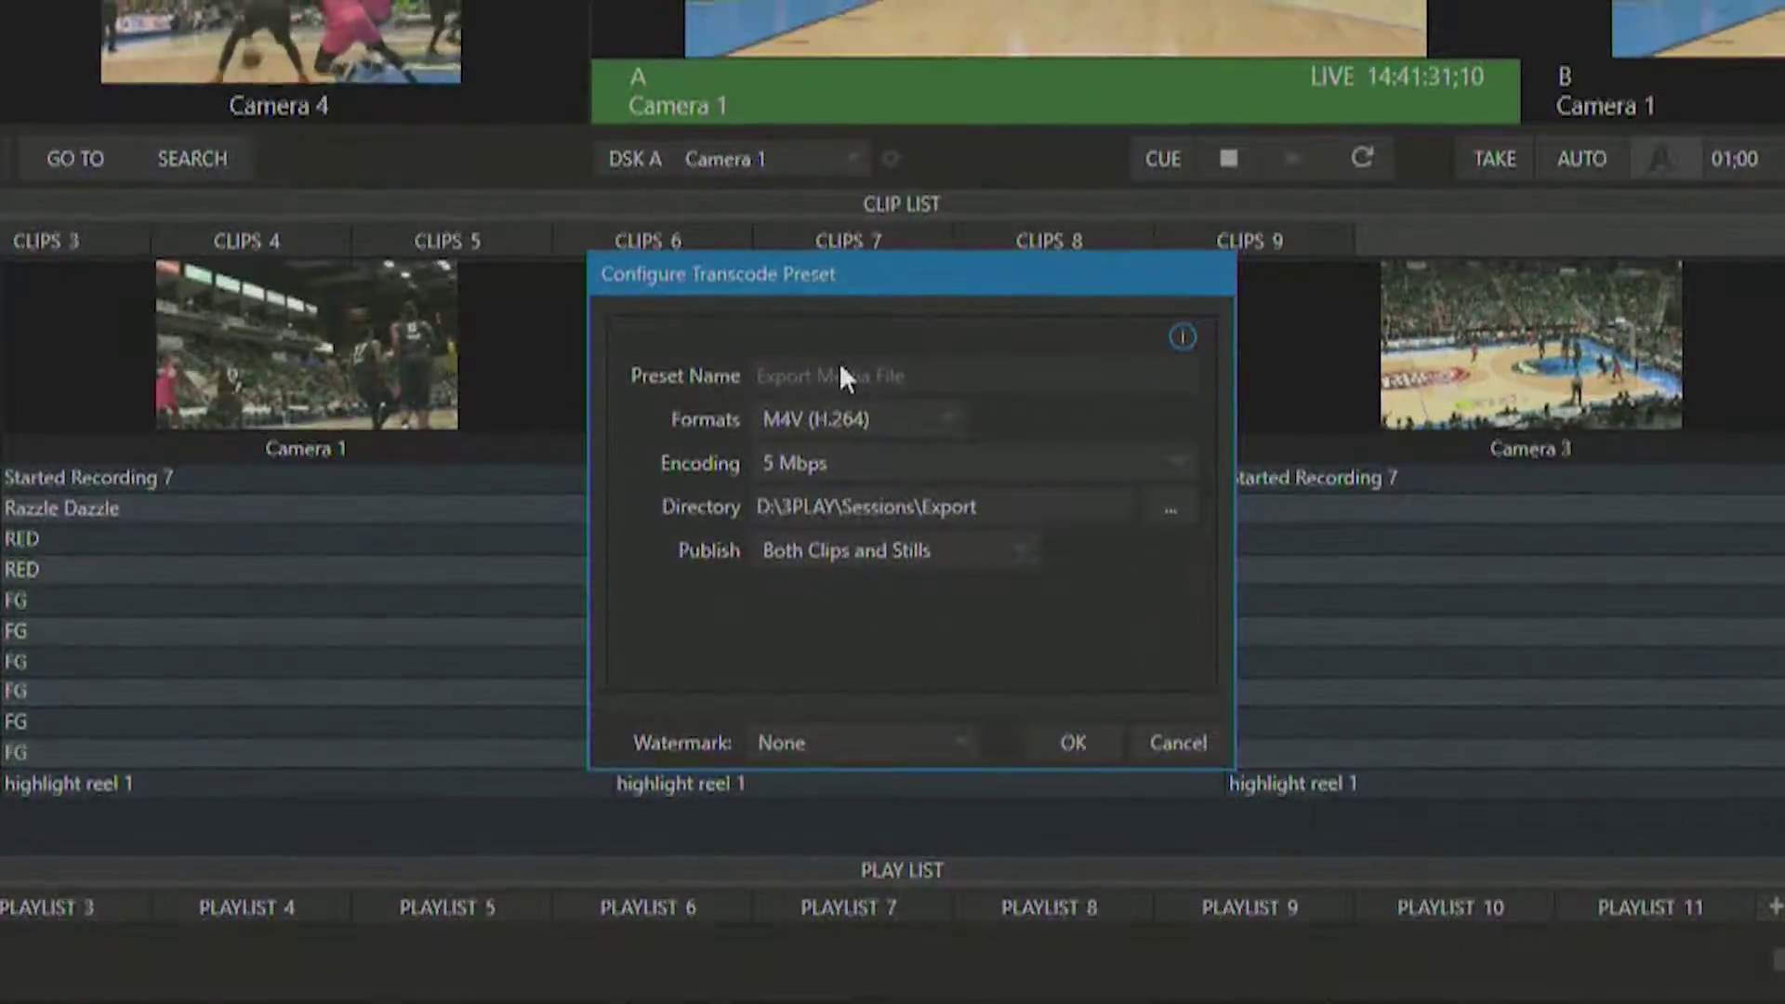
click(818, 424)
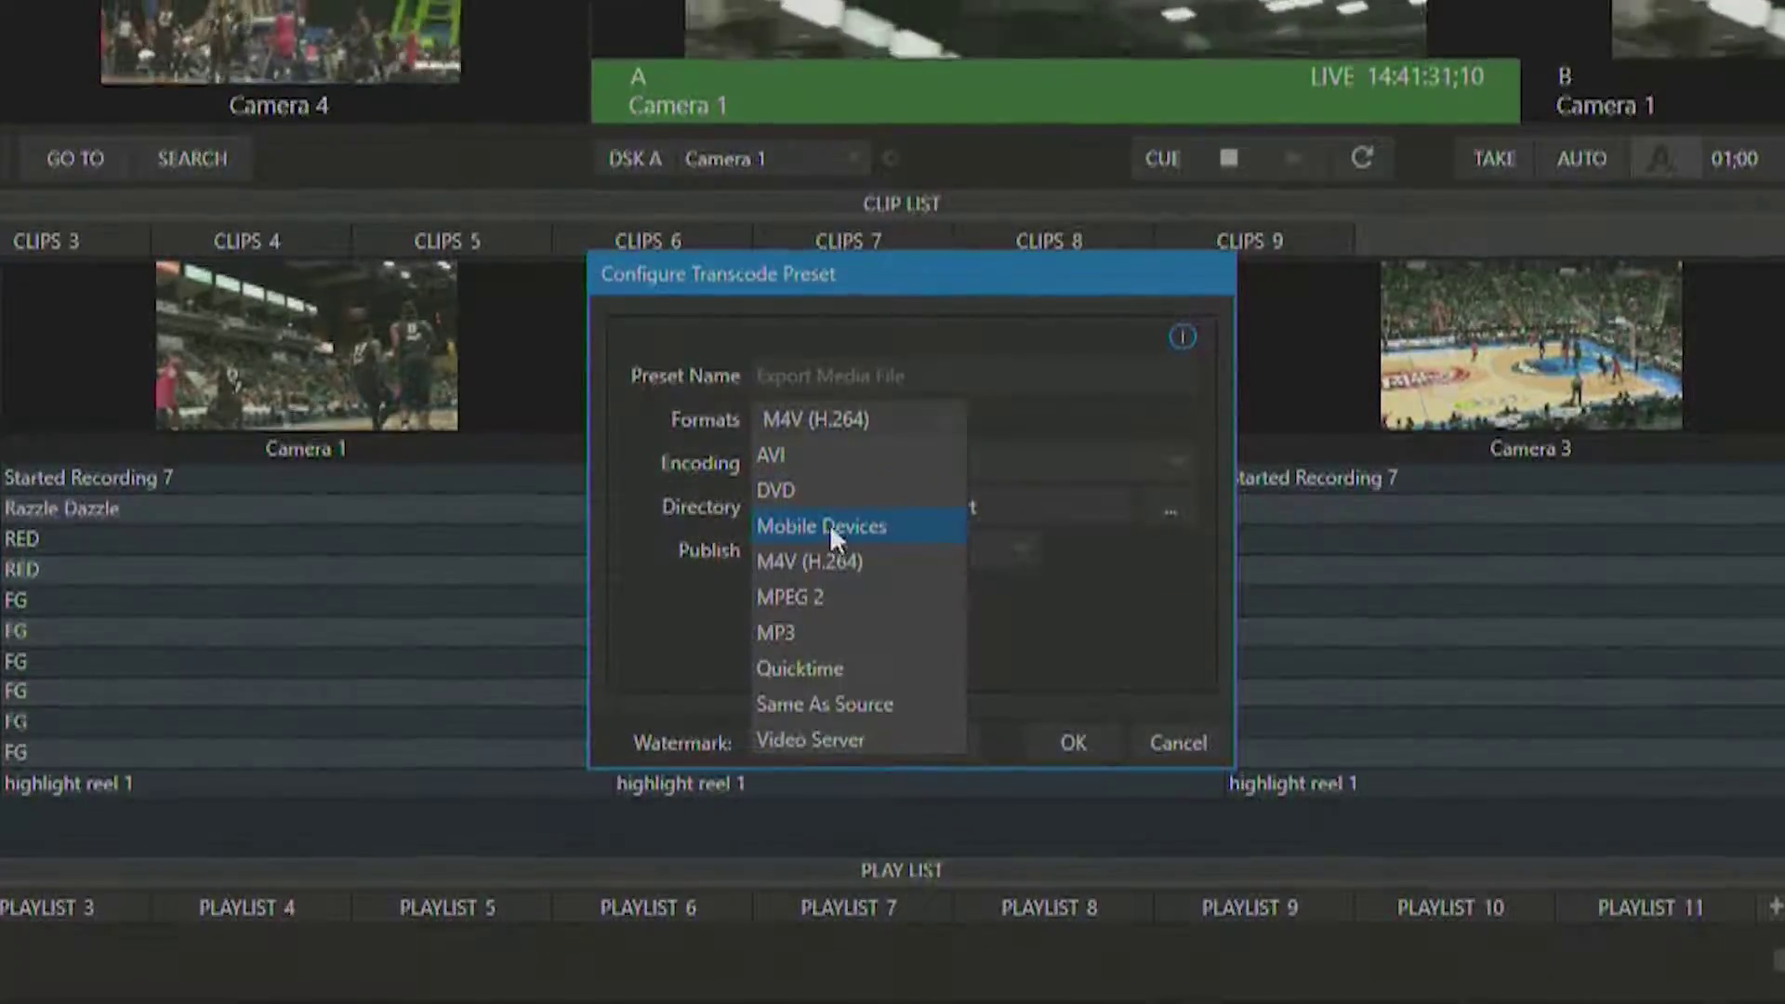
click(839, 704)
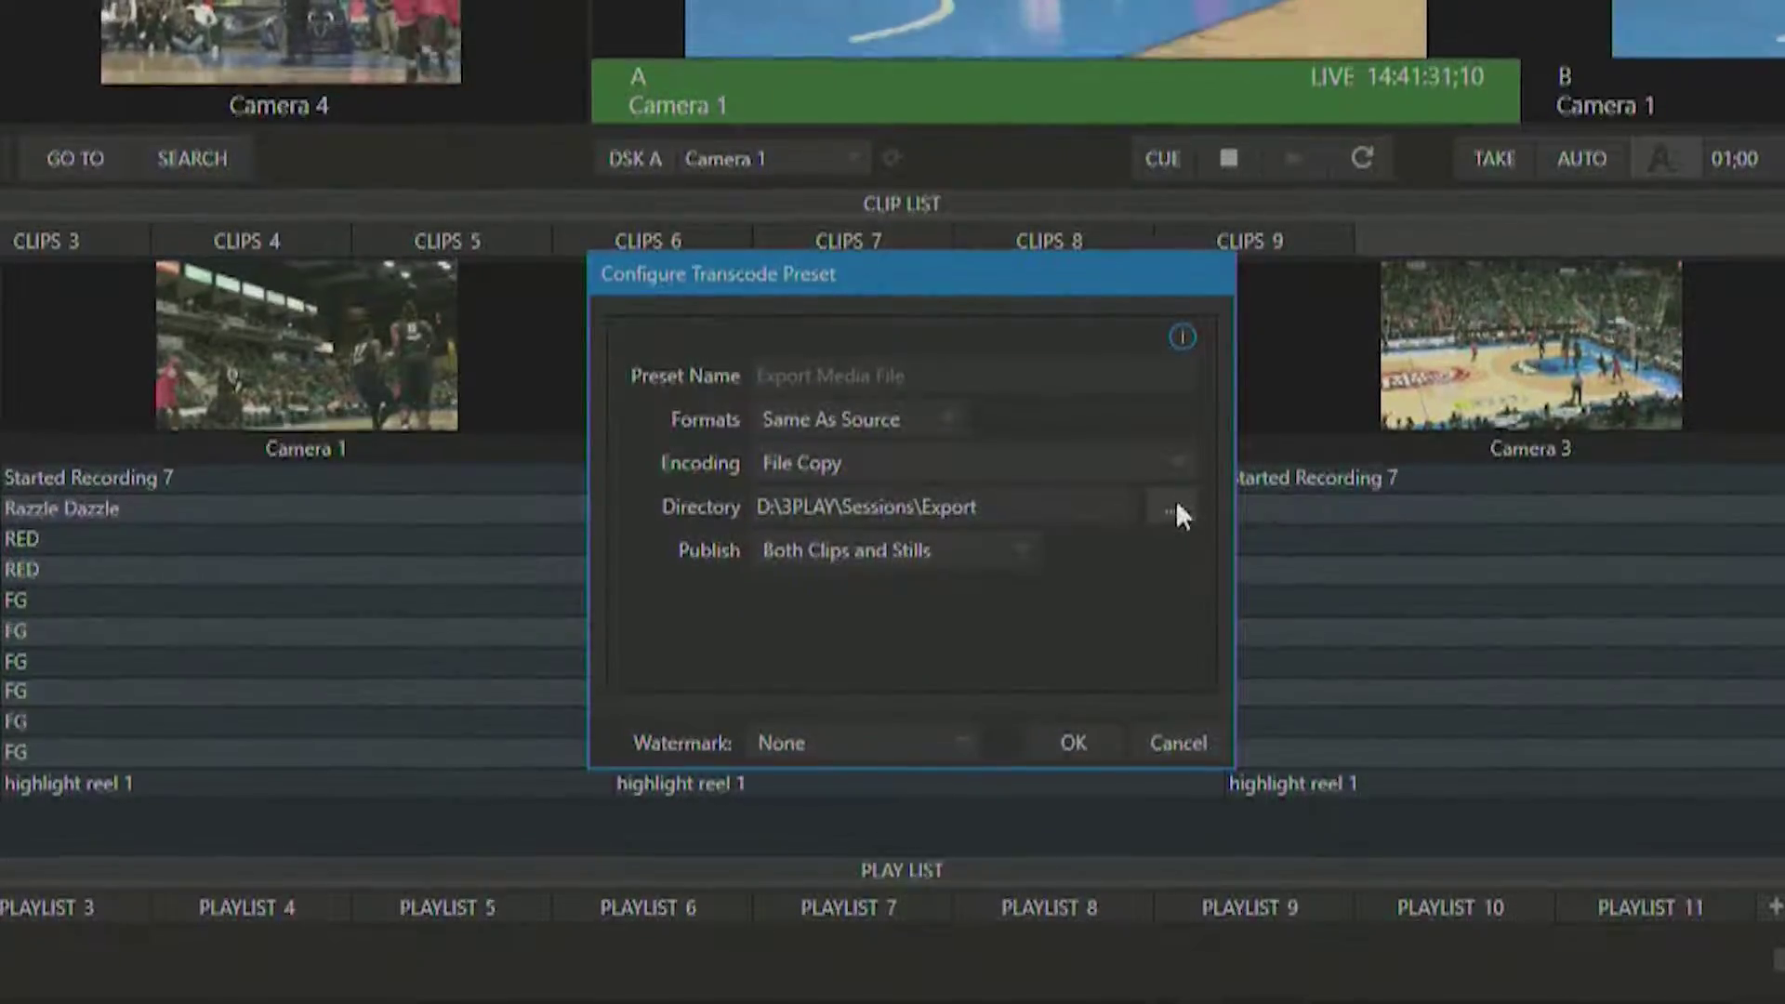
click(941, 742)
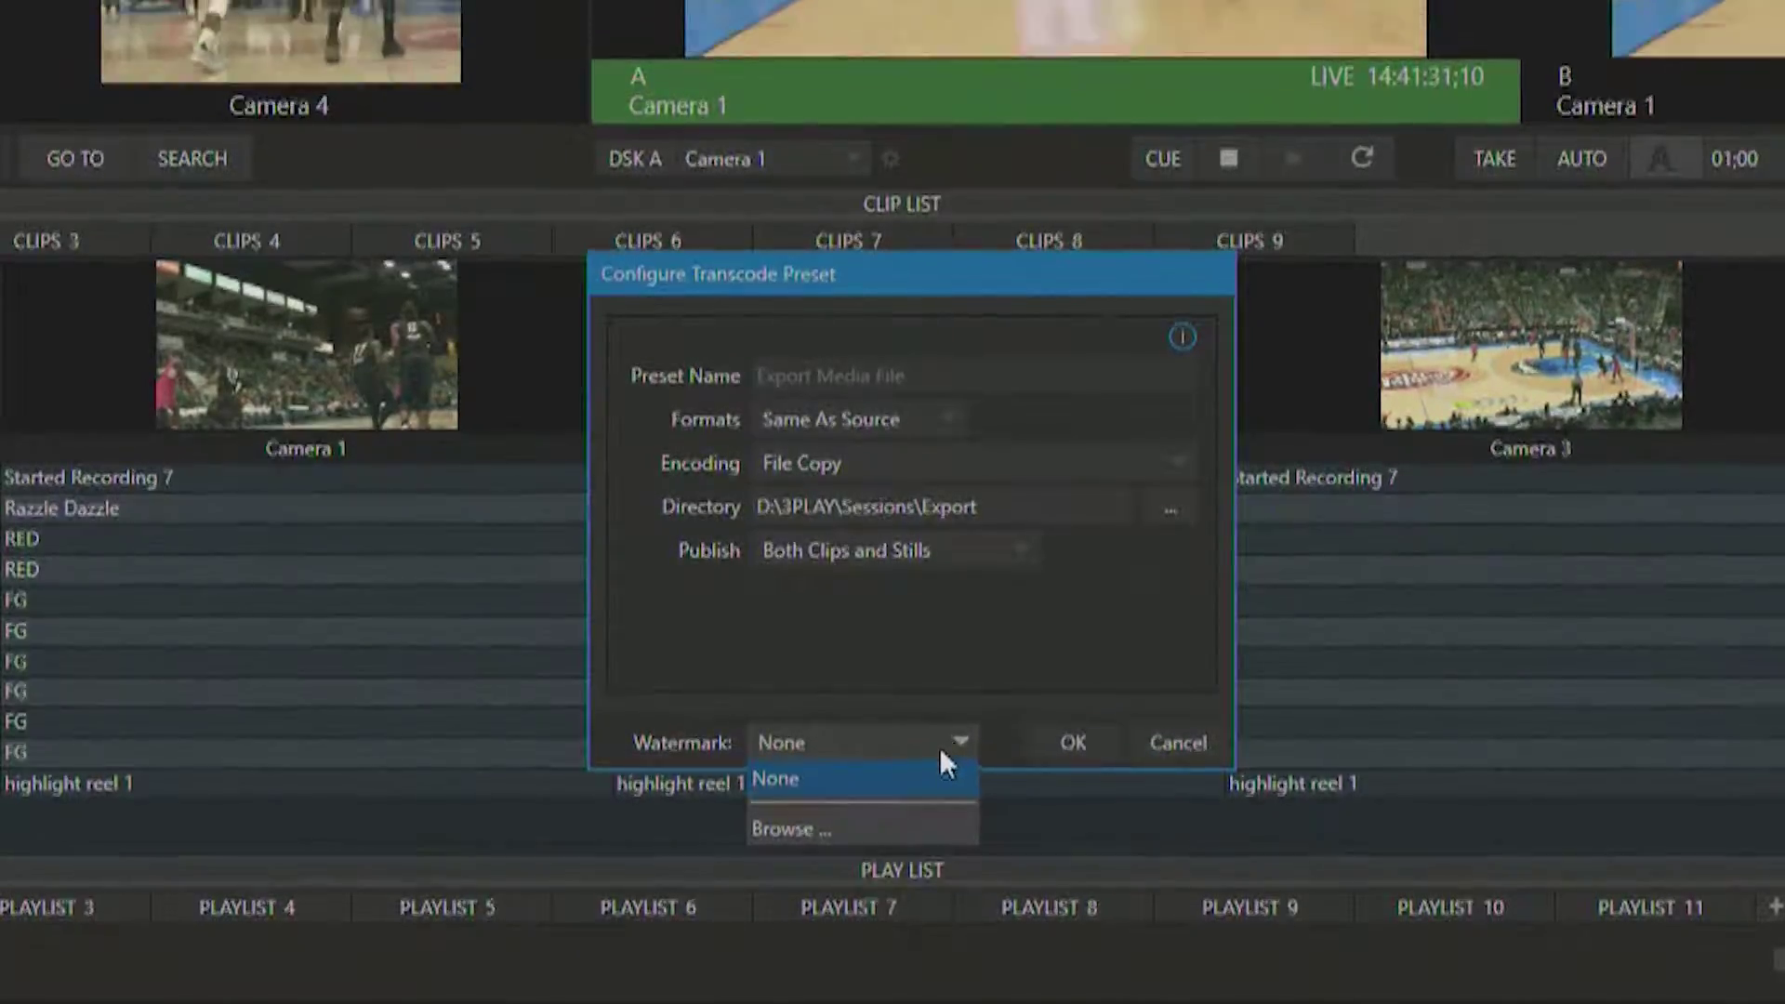
click(950, 655)
click(1188, 739)
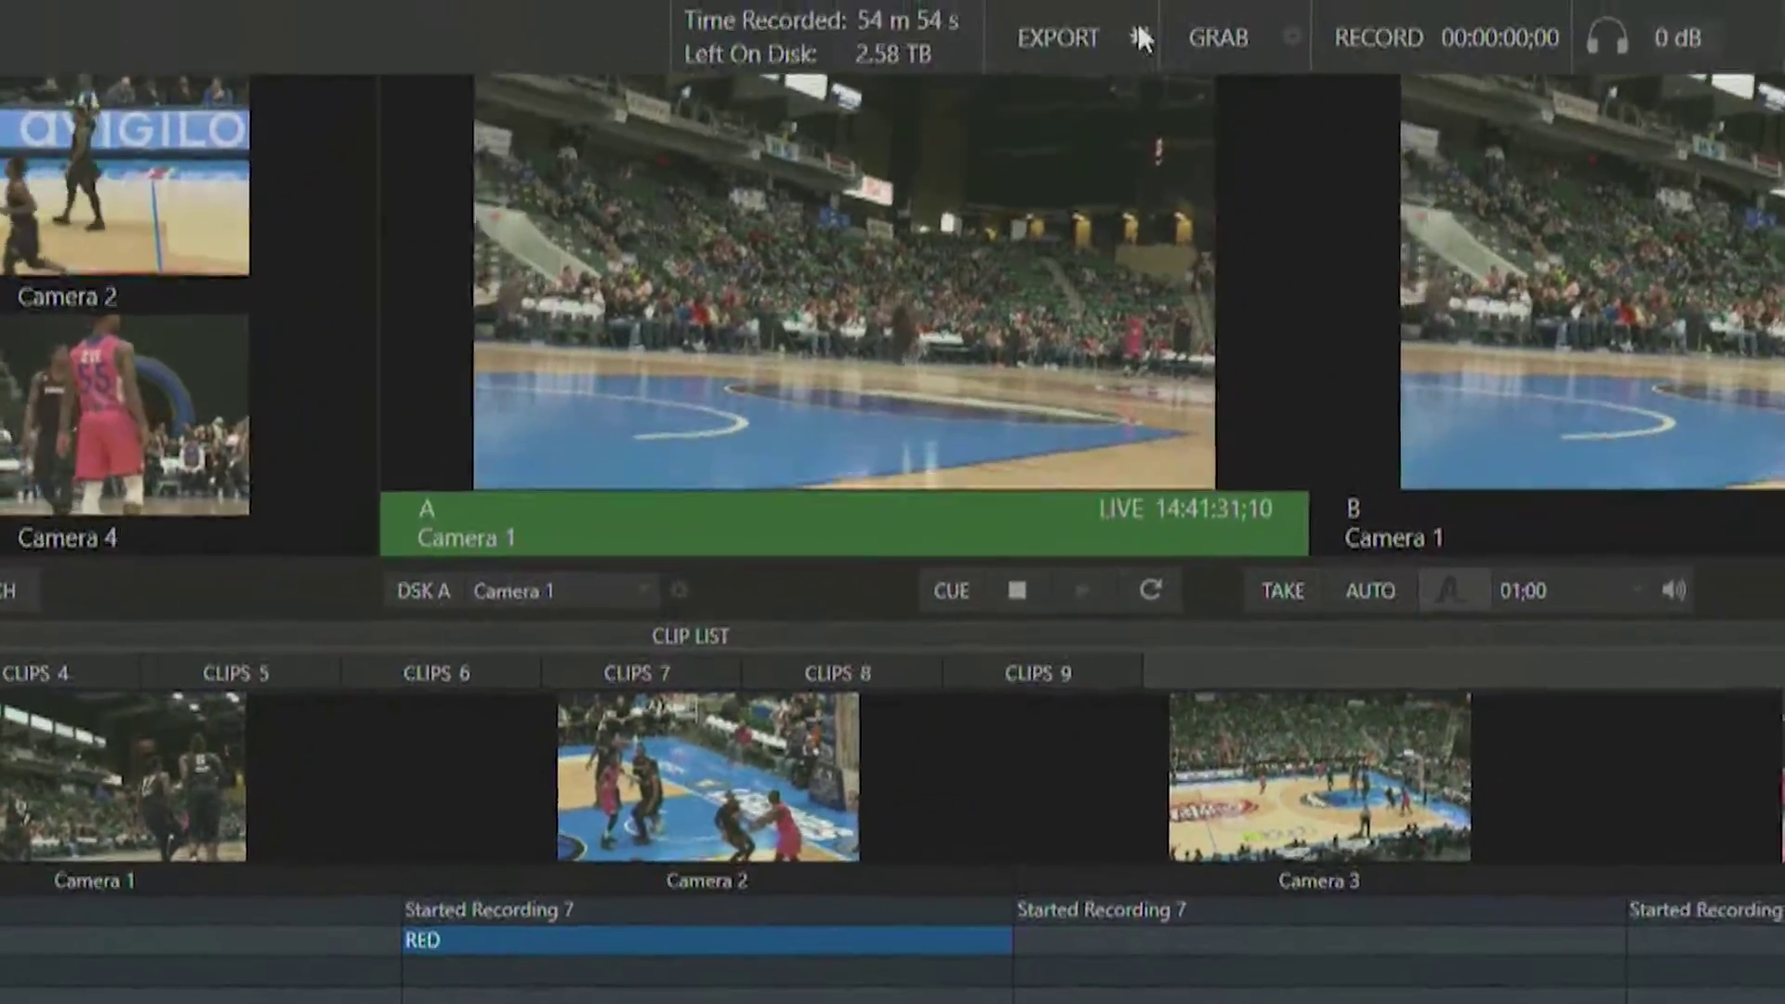
click(1142, 37)
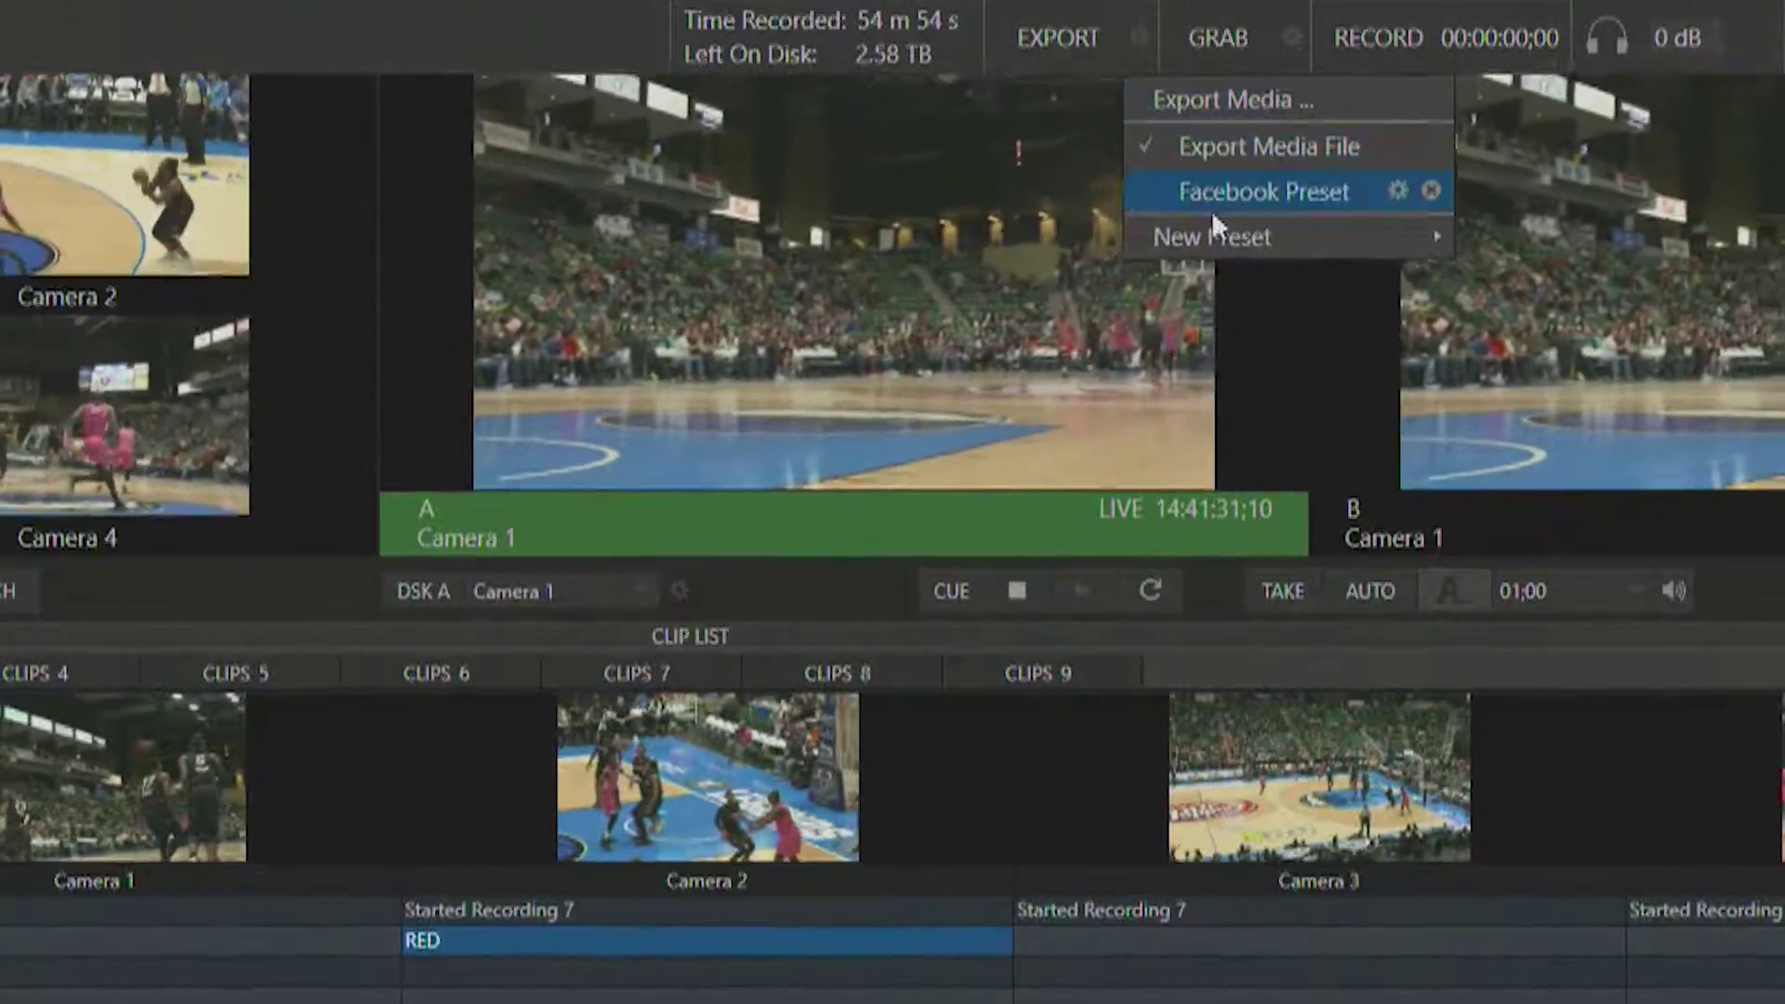
Create a Facebook Preset set to publish Both Clips and Stills with Watermark None
mouse_move(1218, 219)
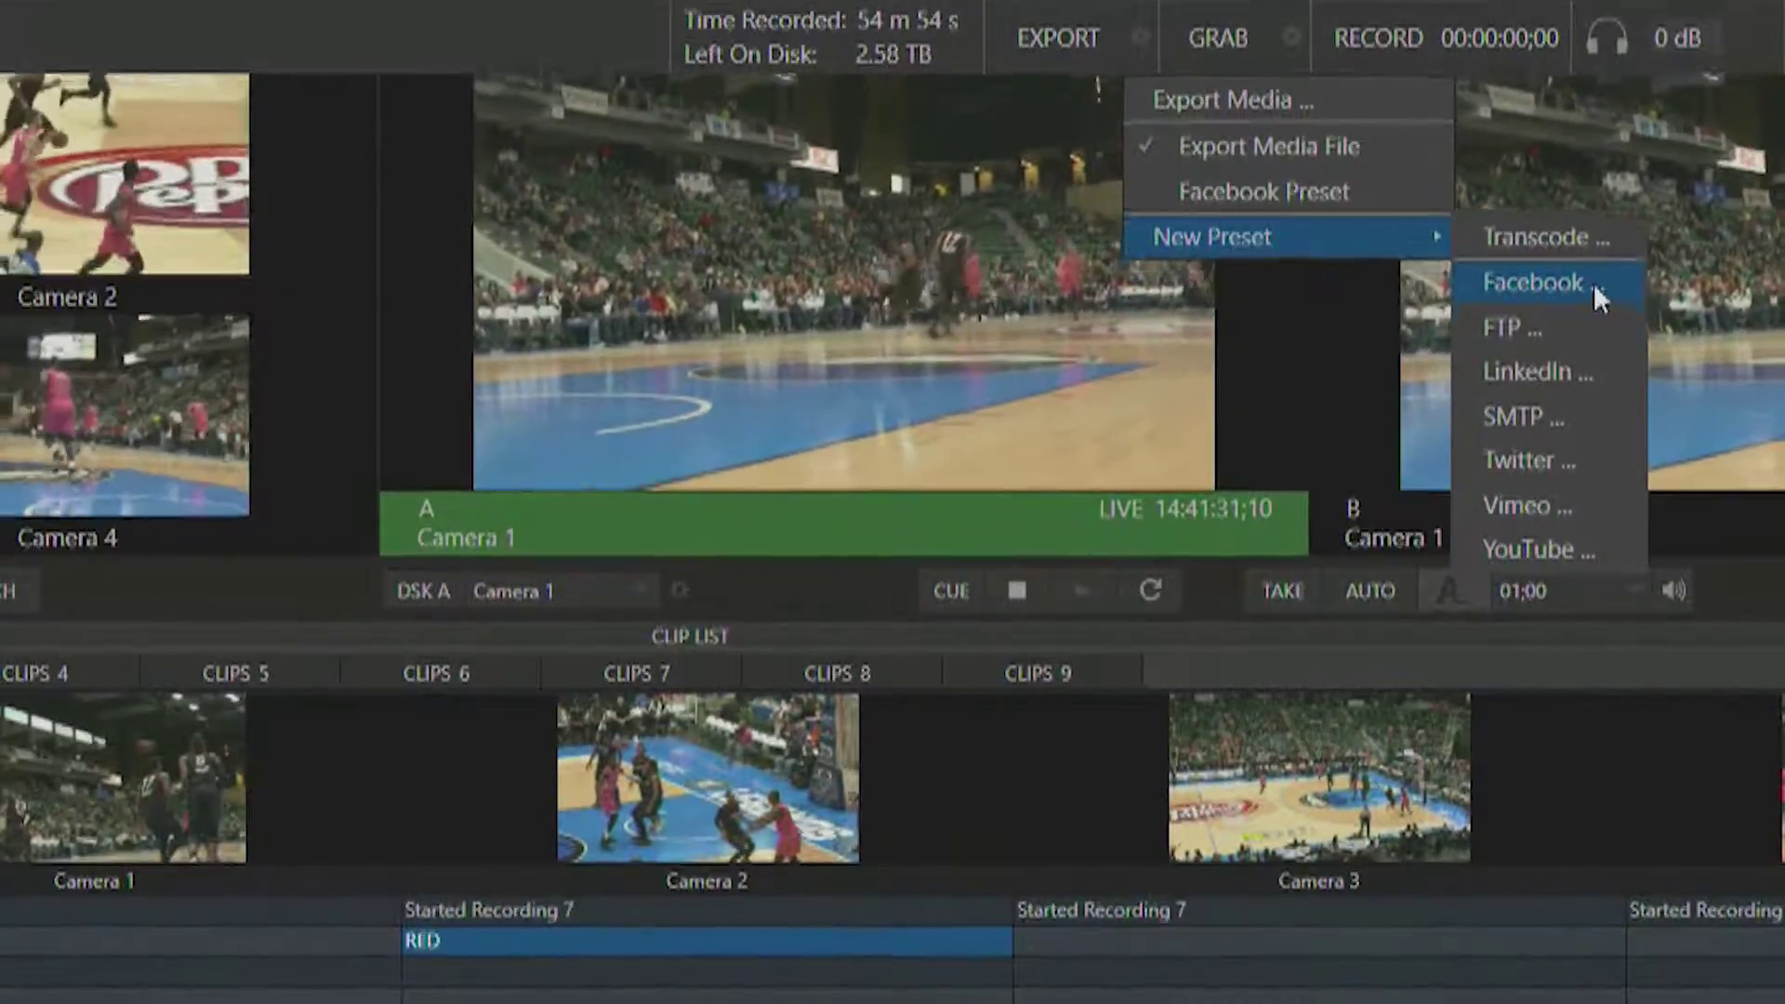
click(1246, 192)
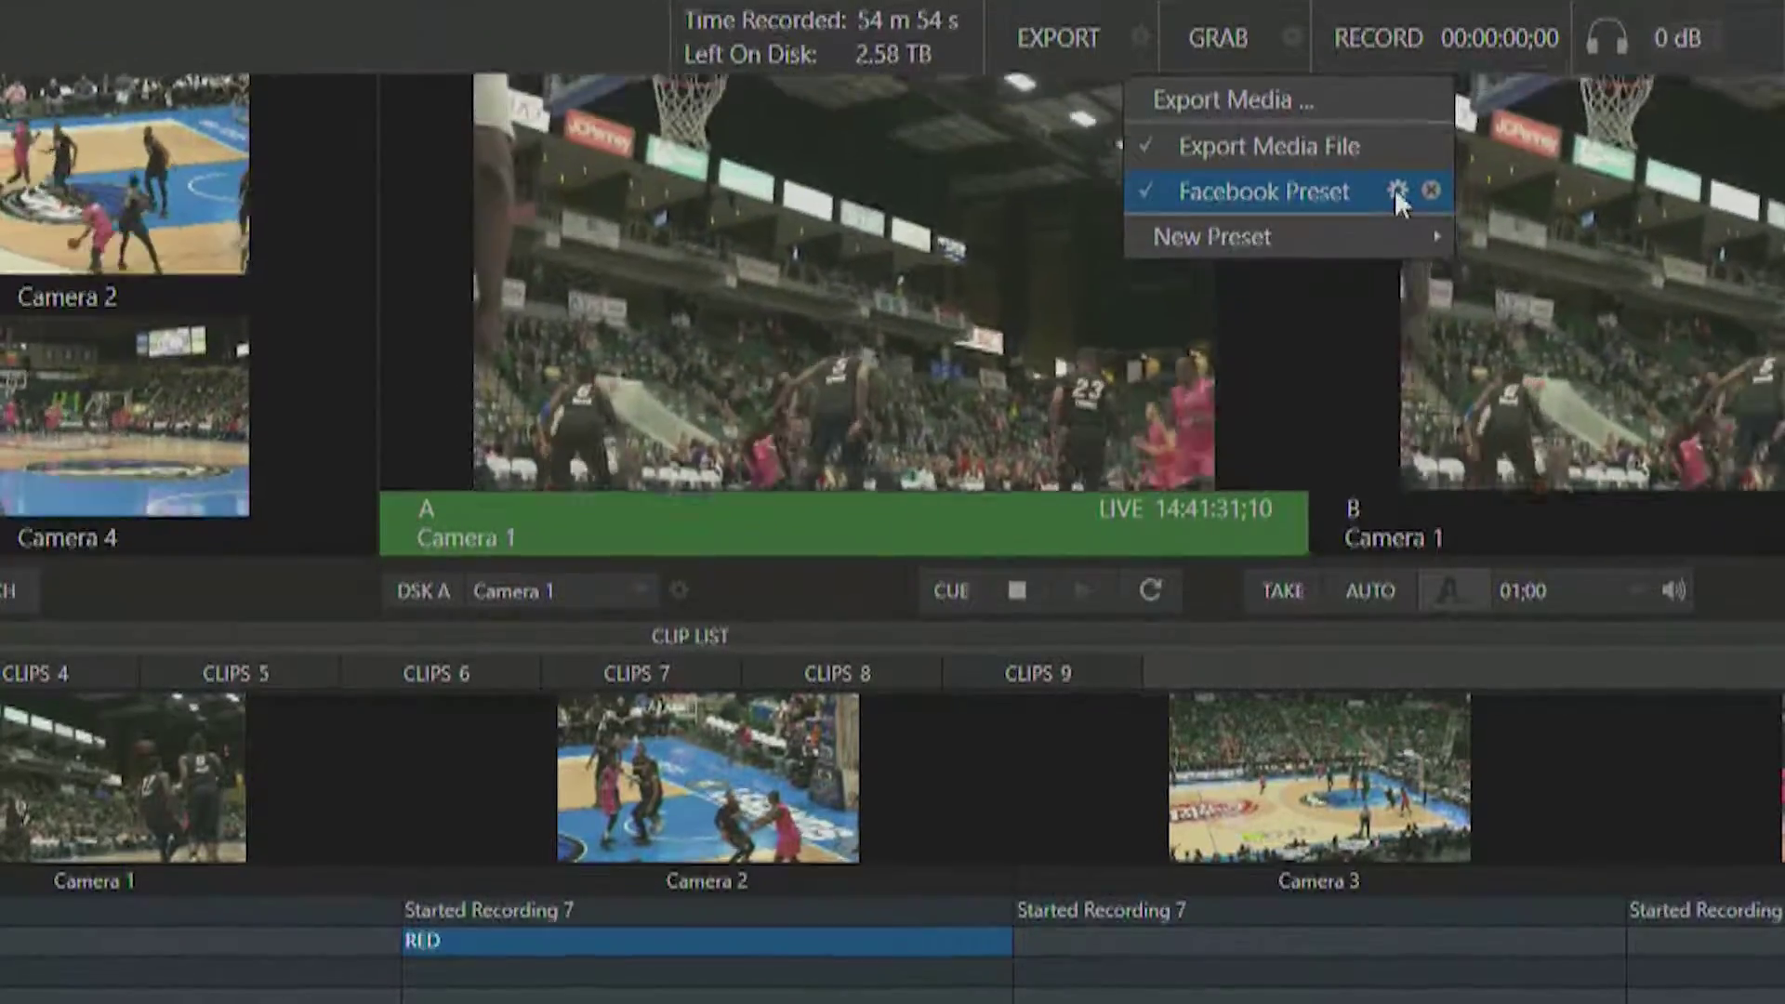
click(1398, 190)
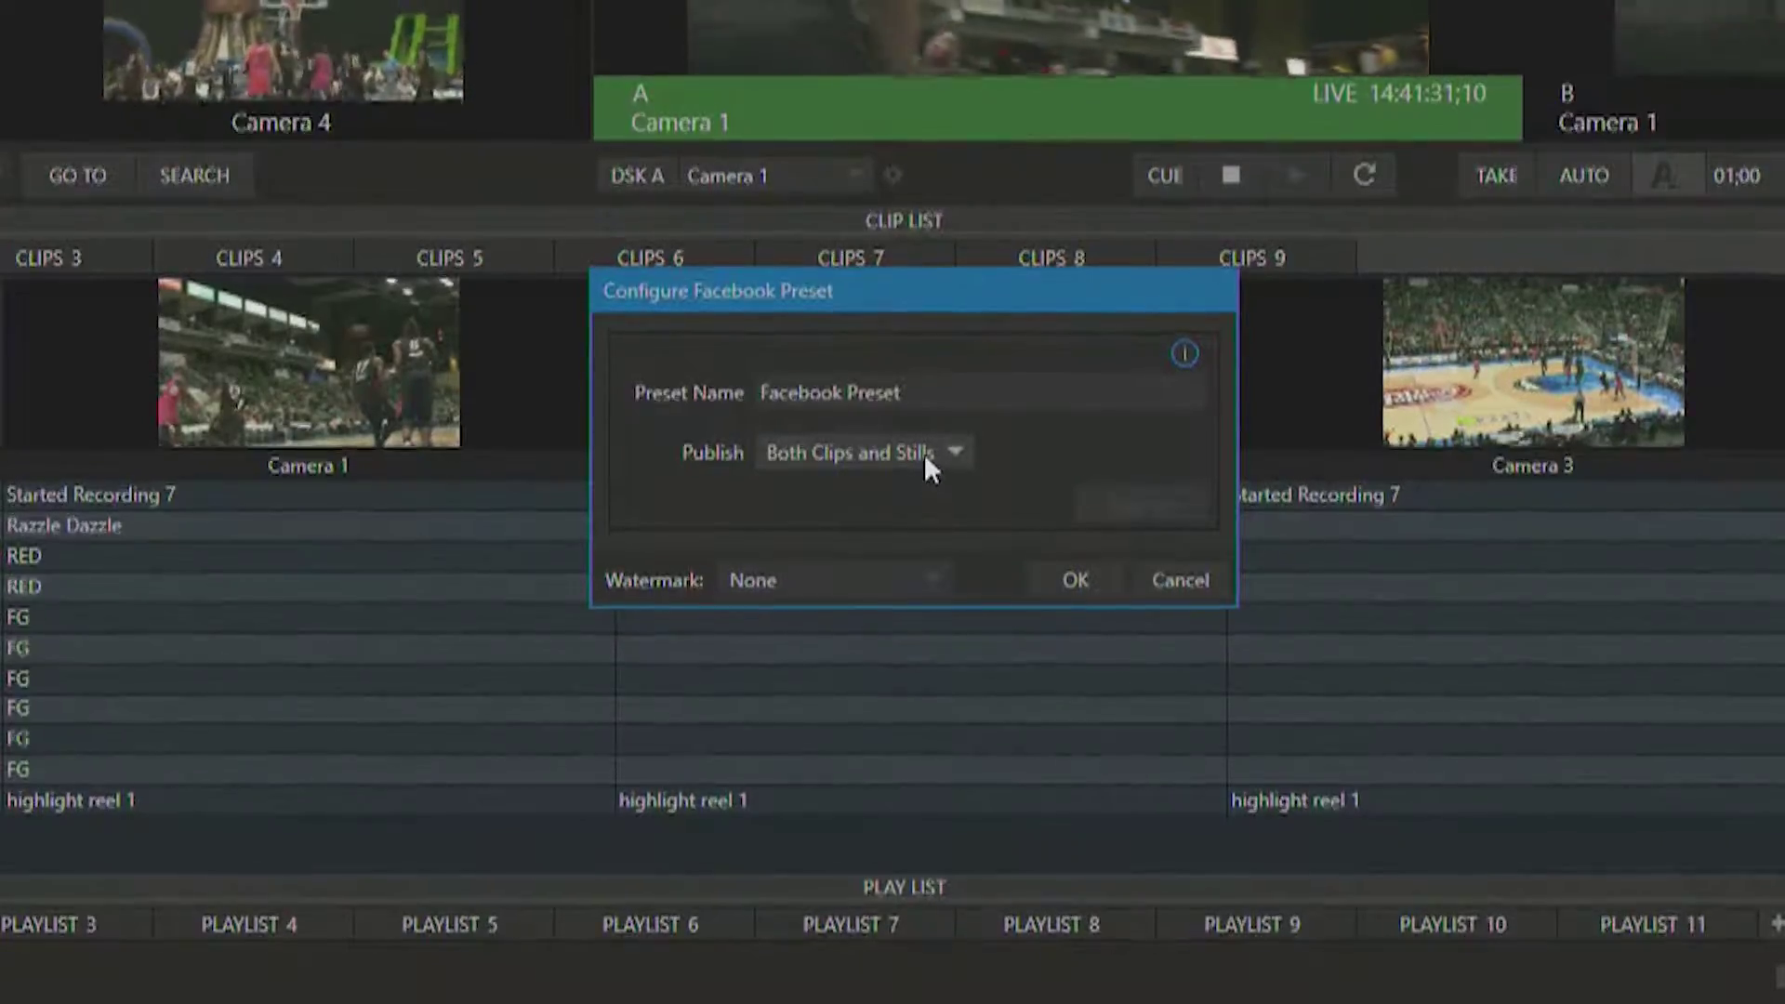
click(924, 454)
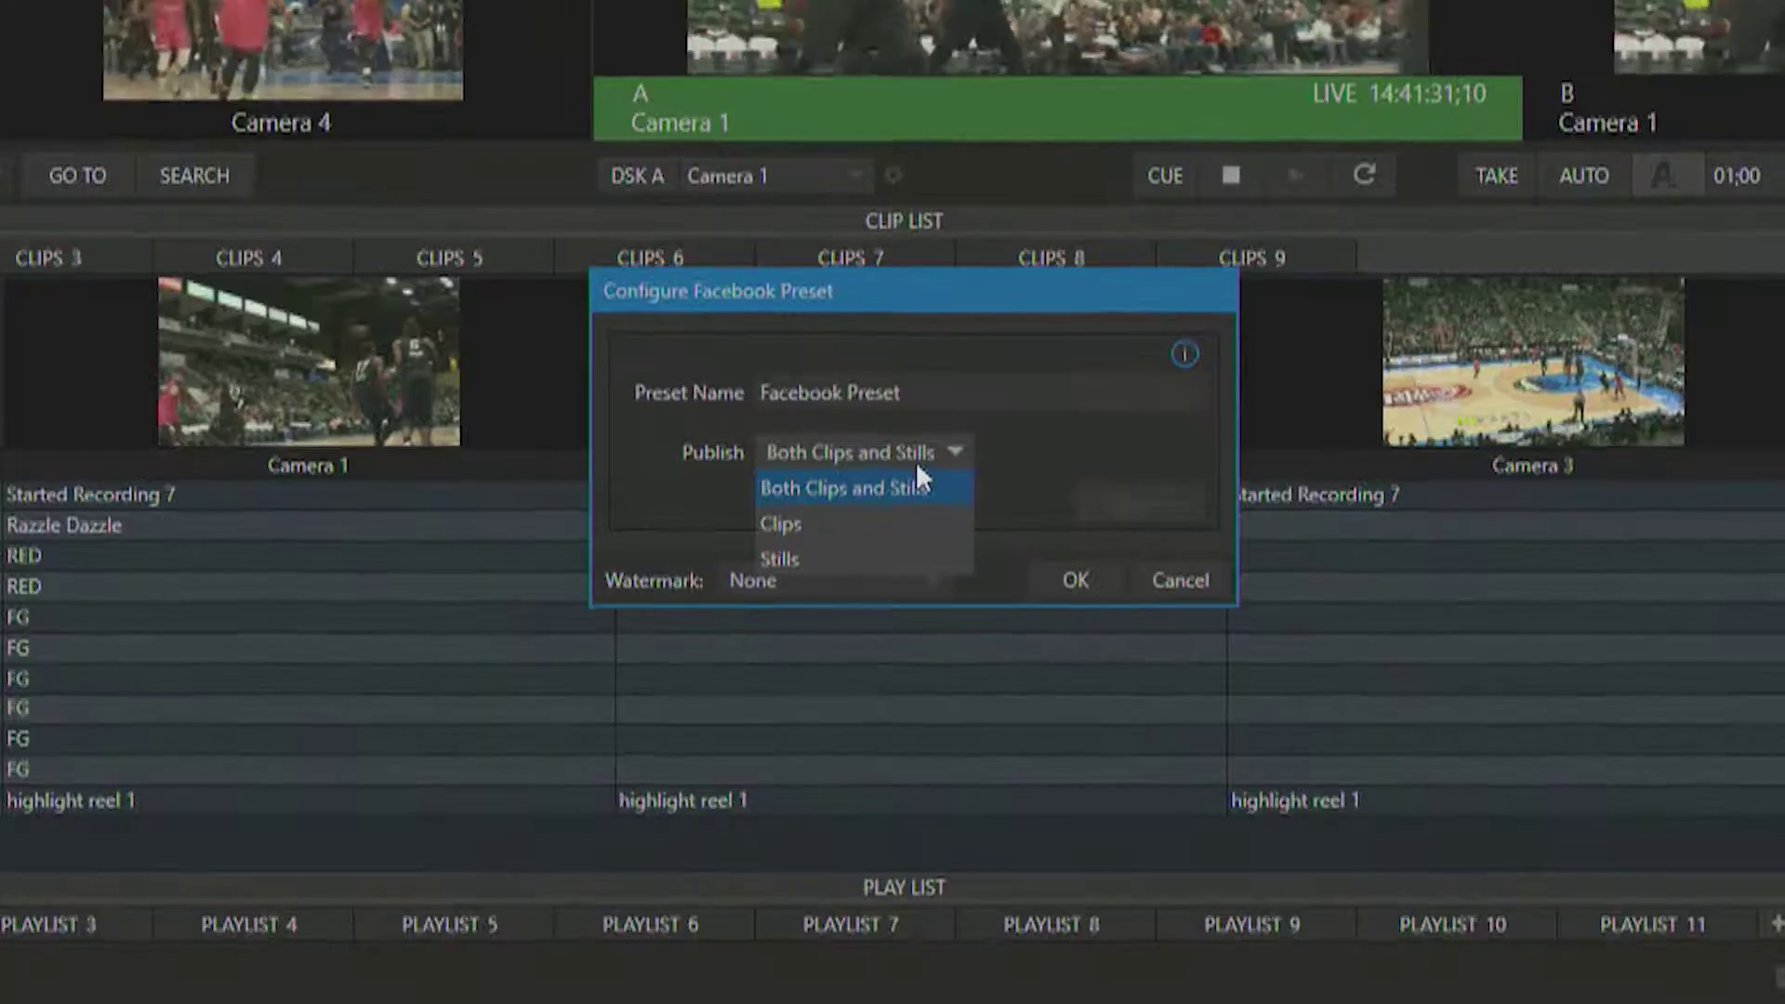
click(1008, 465)
click(848, 569)
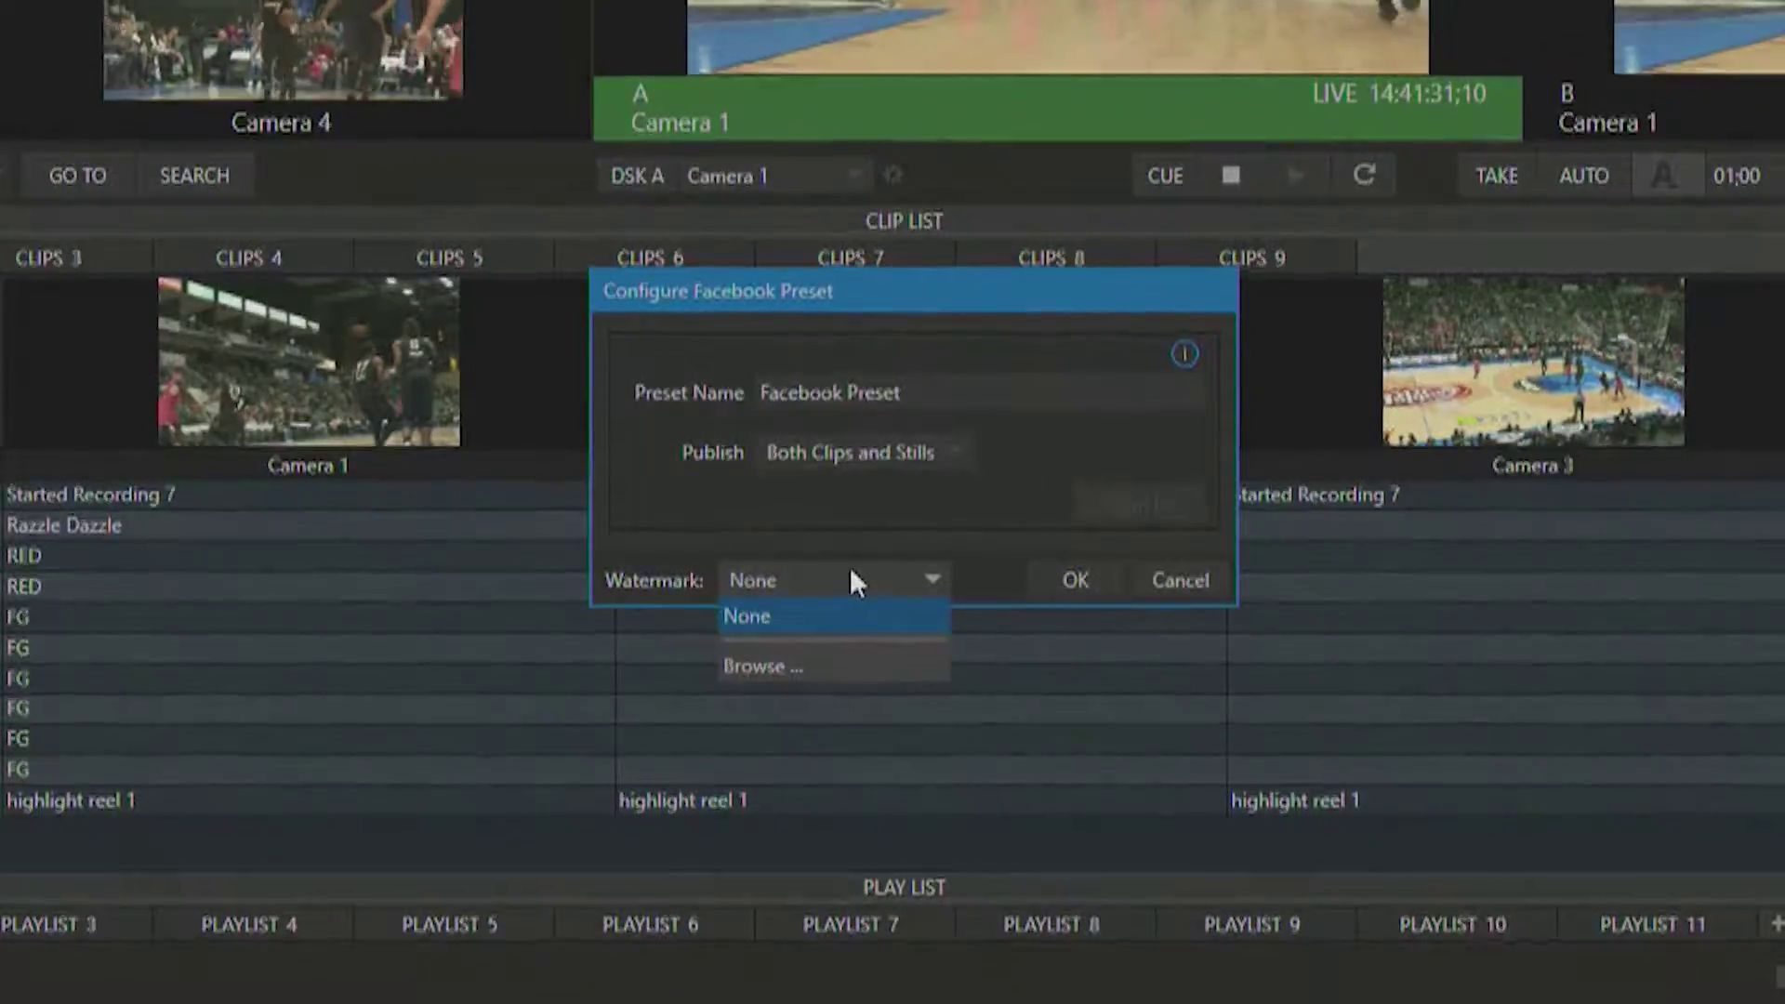
click(897, 498)
click(1069, 580)
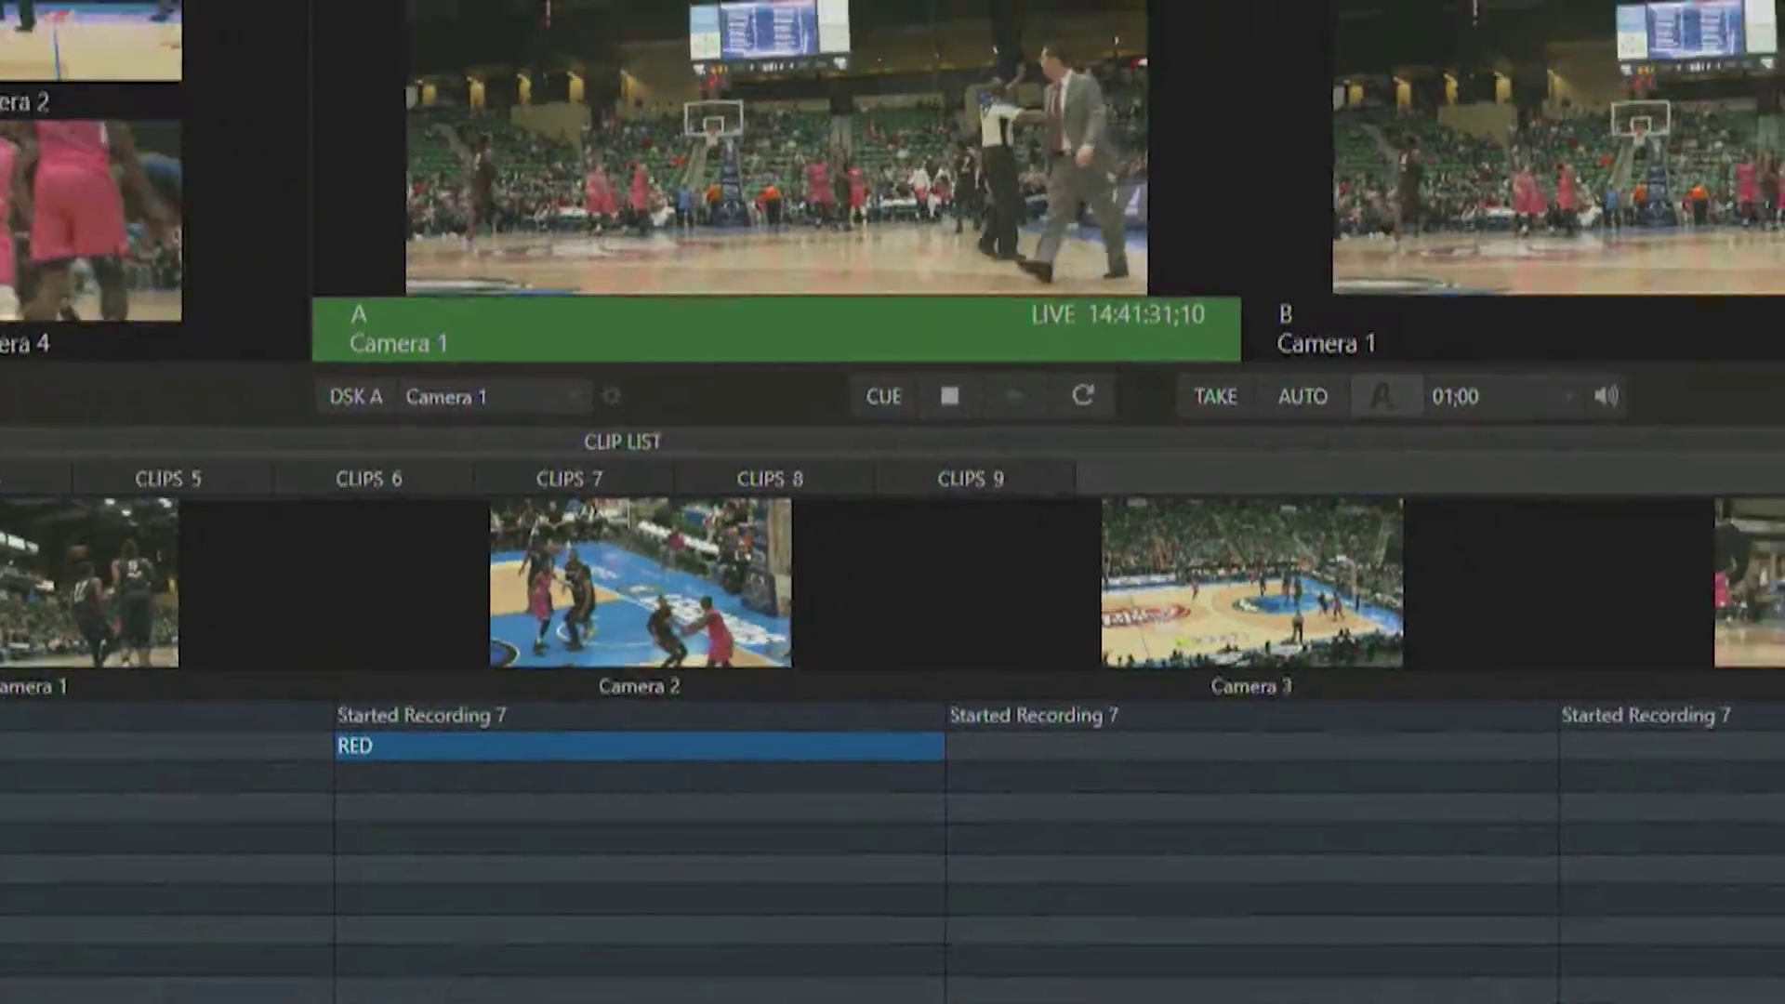
click(823, 9)
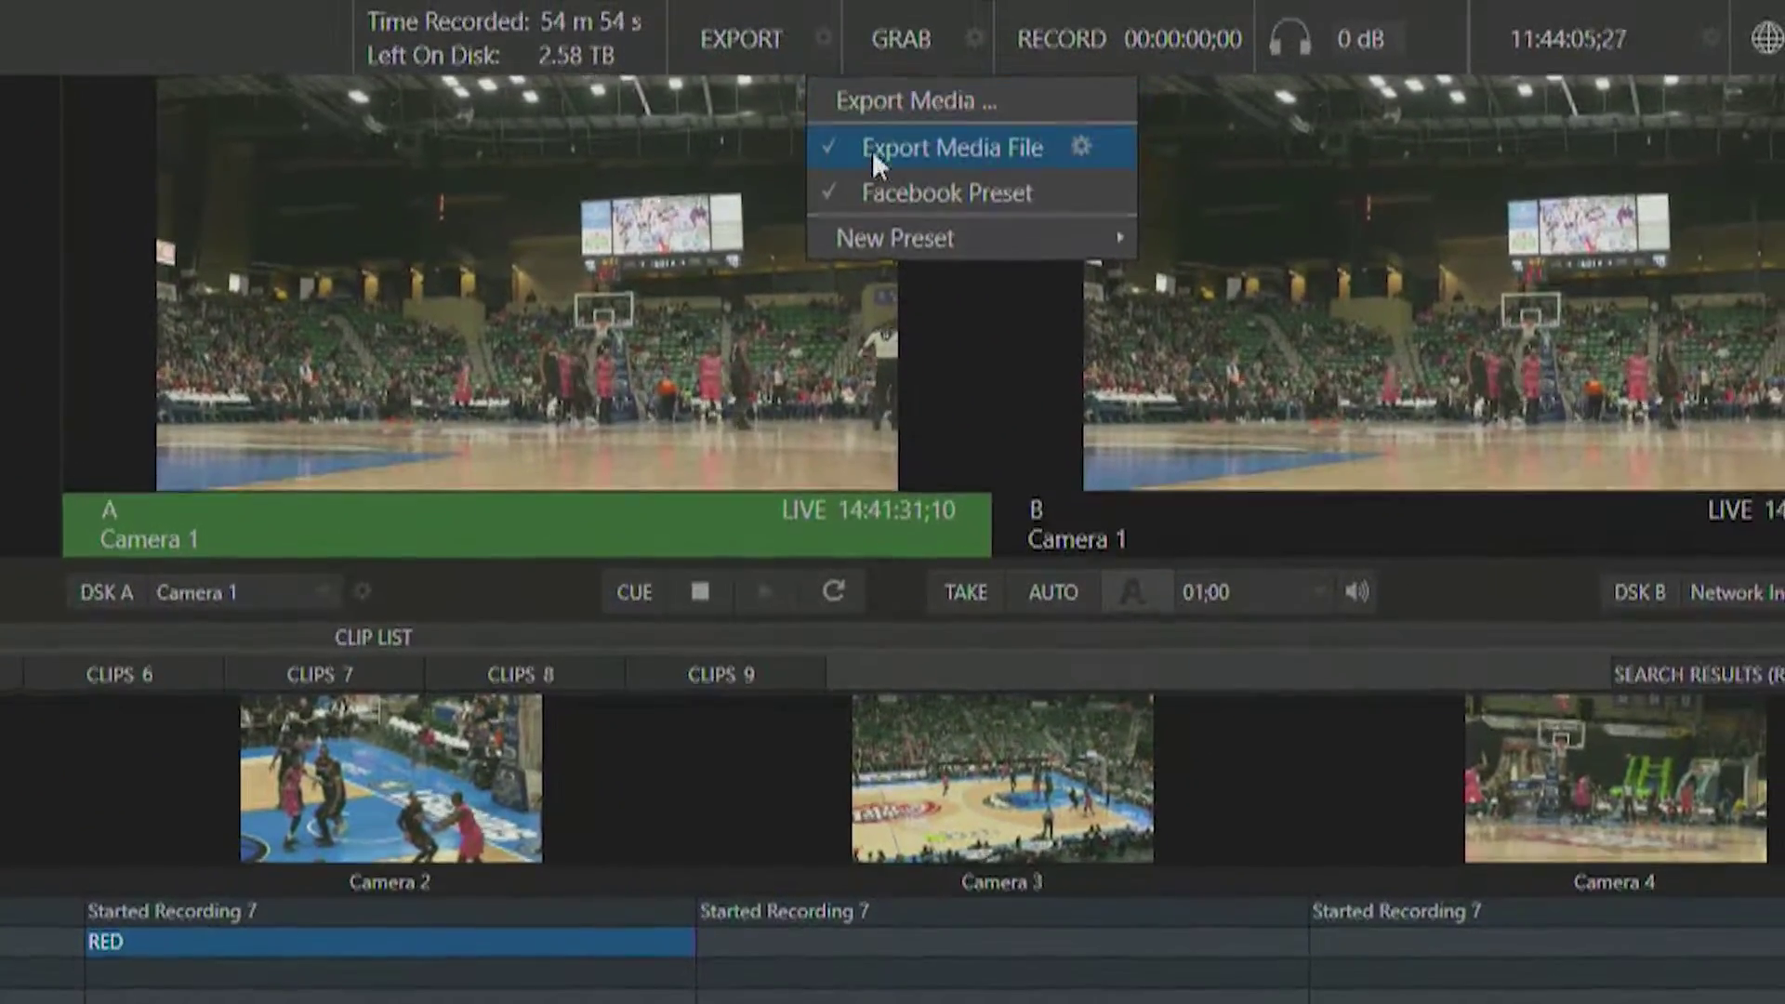
click(885, 146)
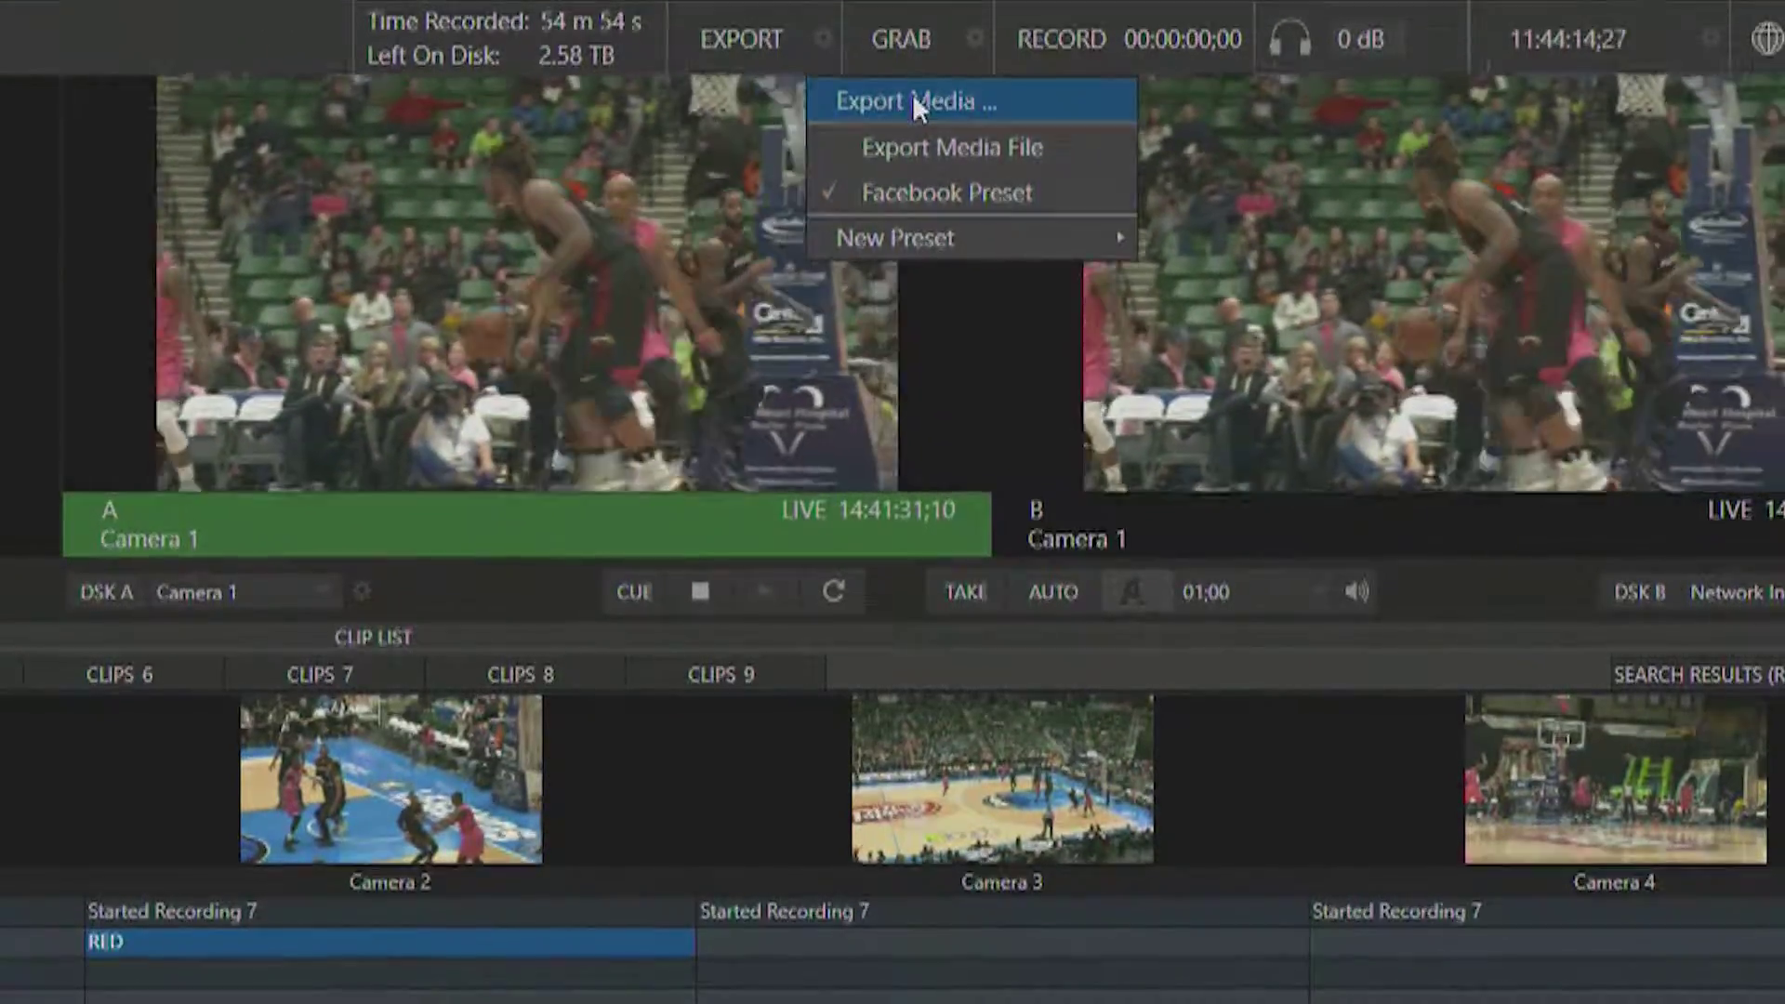
click(911, 100)
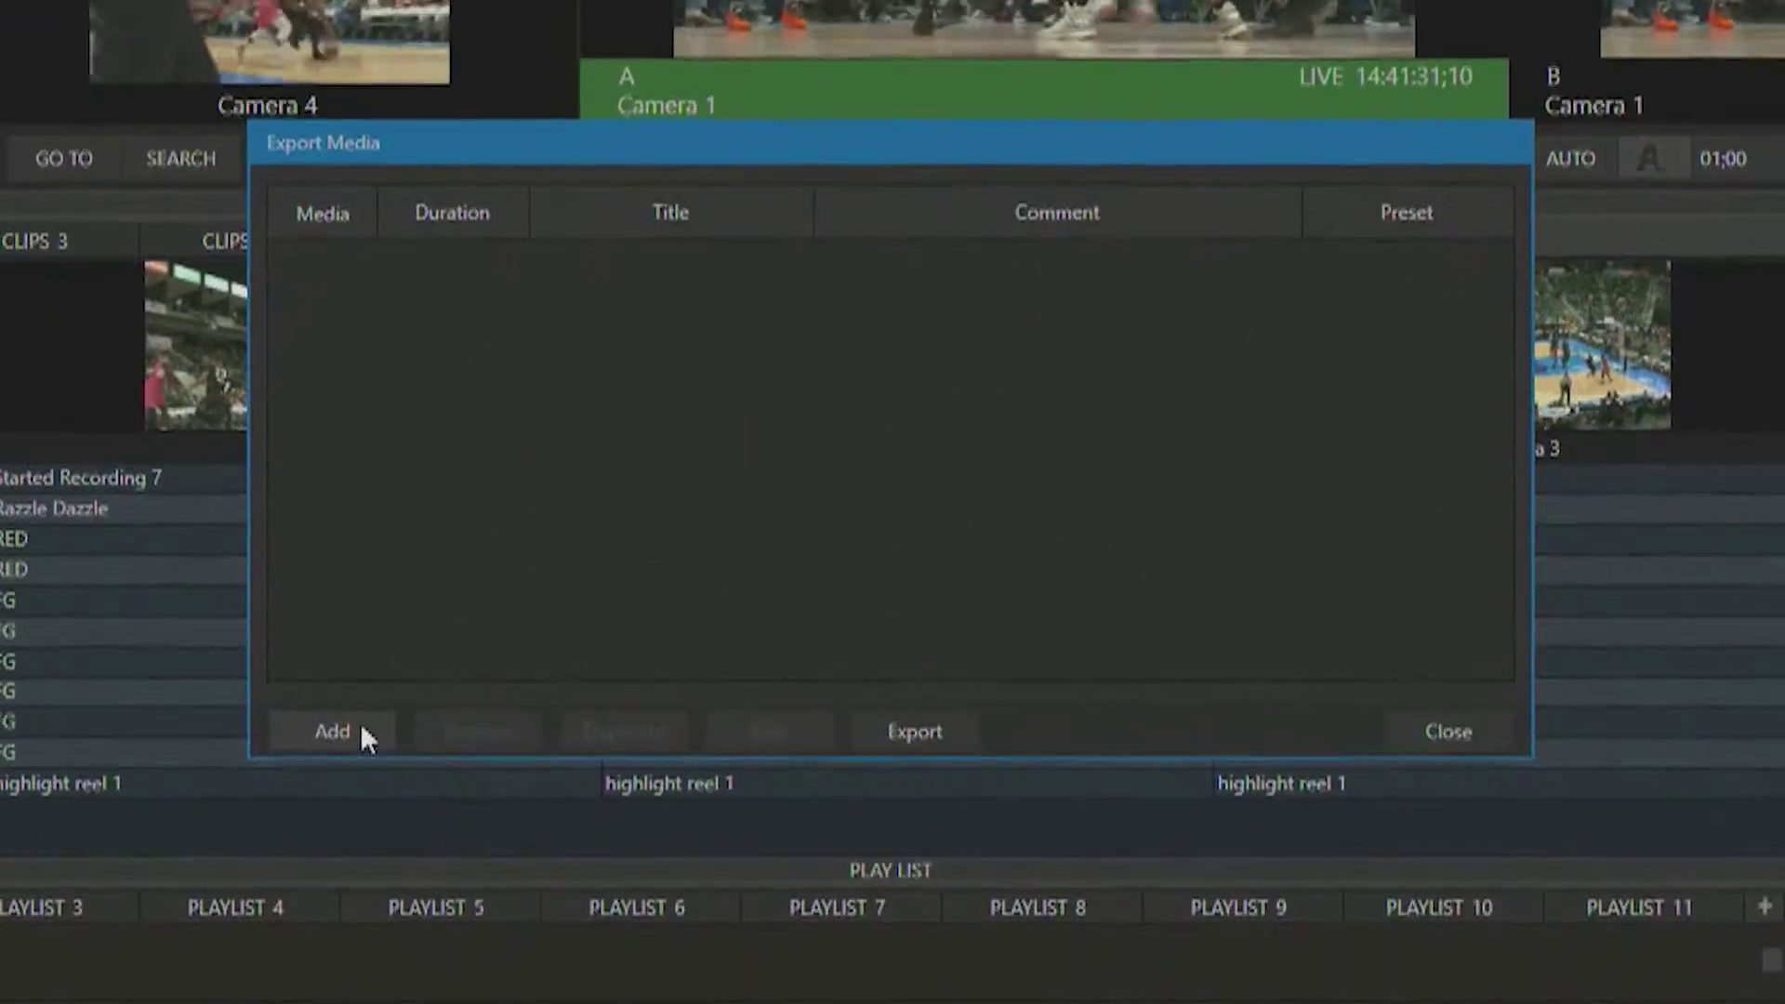
click(362, 728)
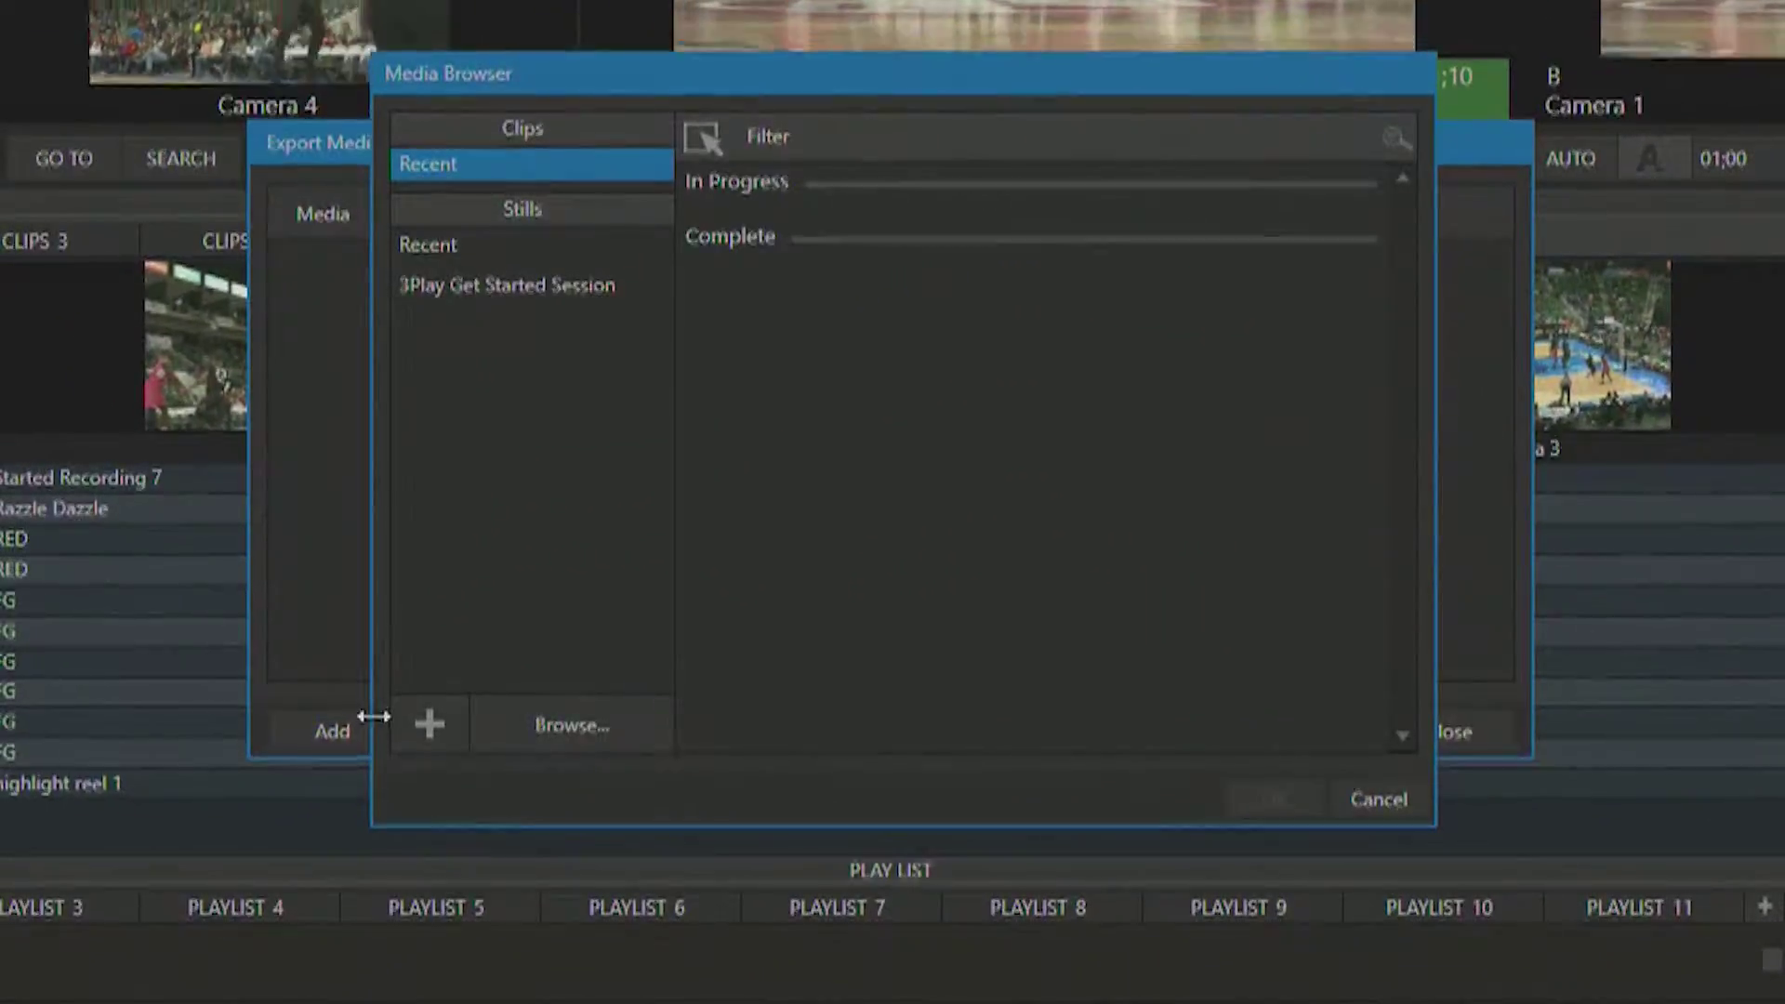
click(1395, 803)
click(1451, 729)
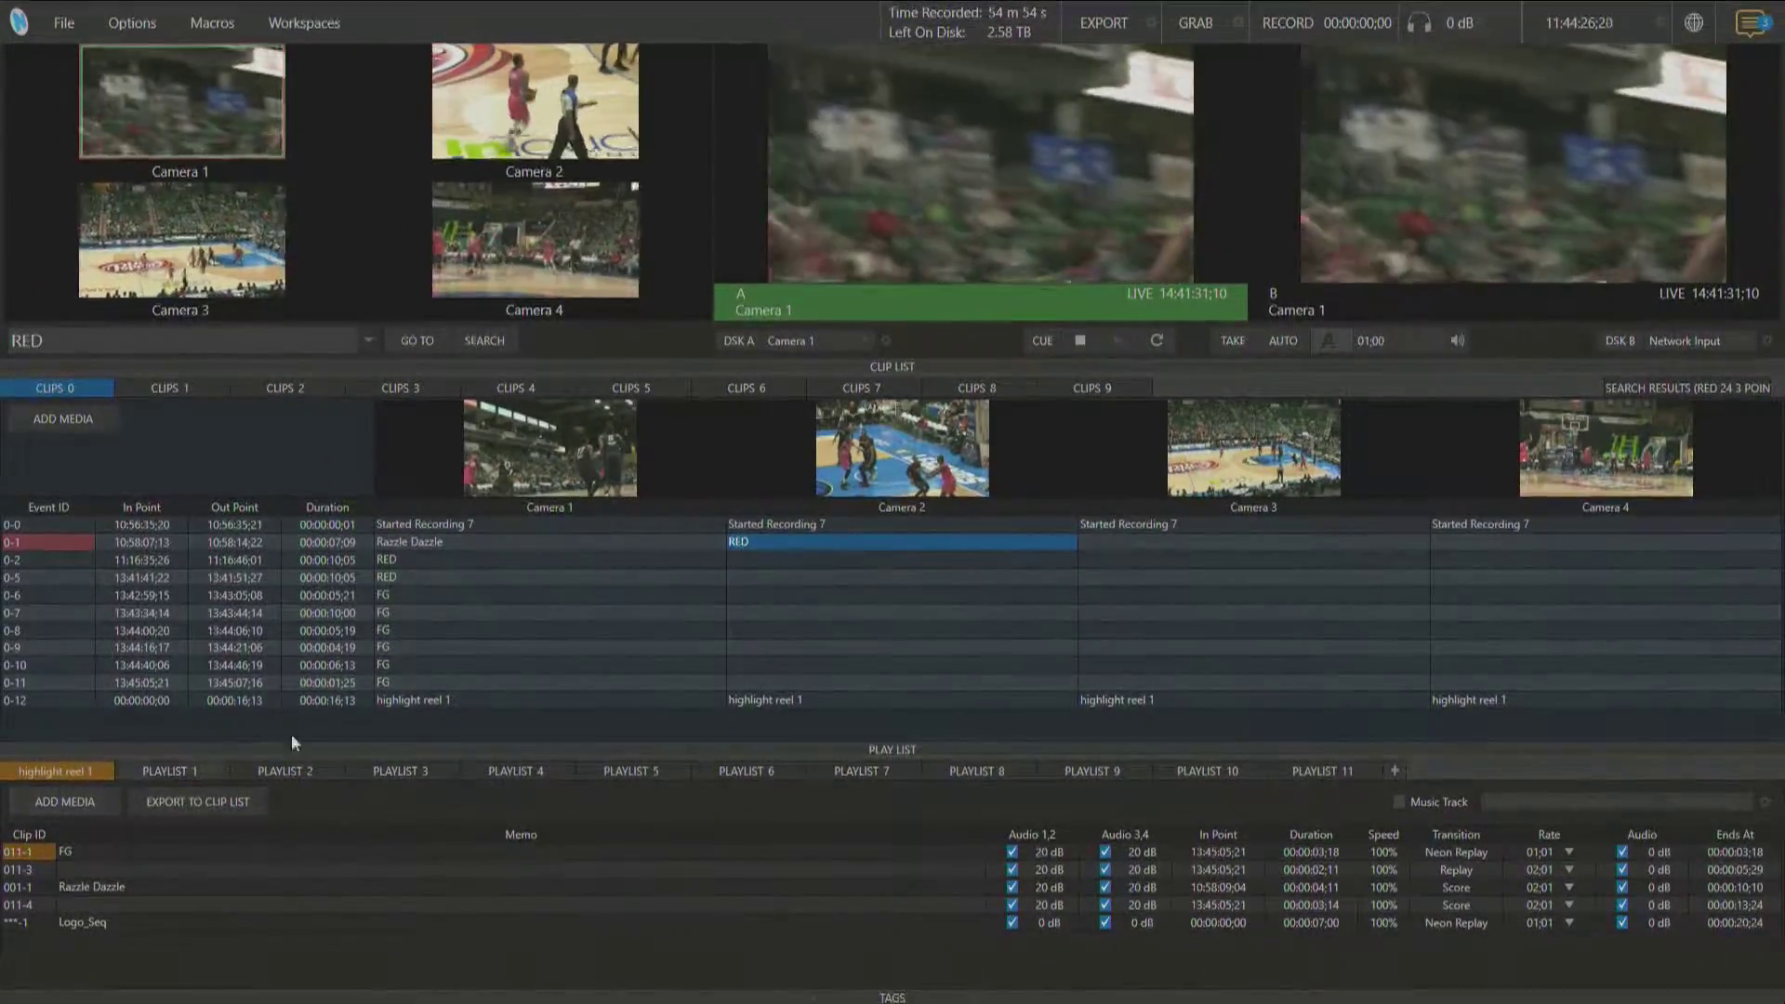
Cue highlight reel 1 (row 0-12) on channel A and add it to the Export Media queue
click(437, 702)
double_click(437, 702)
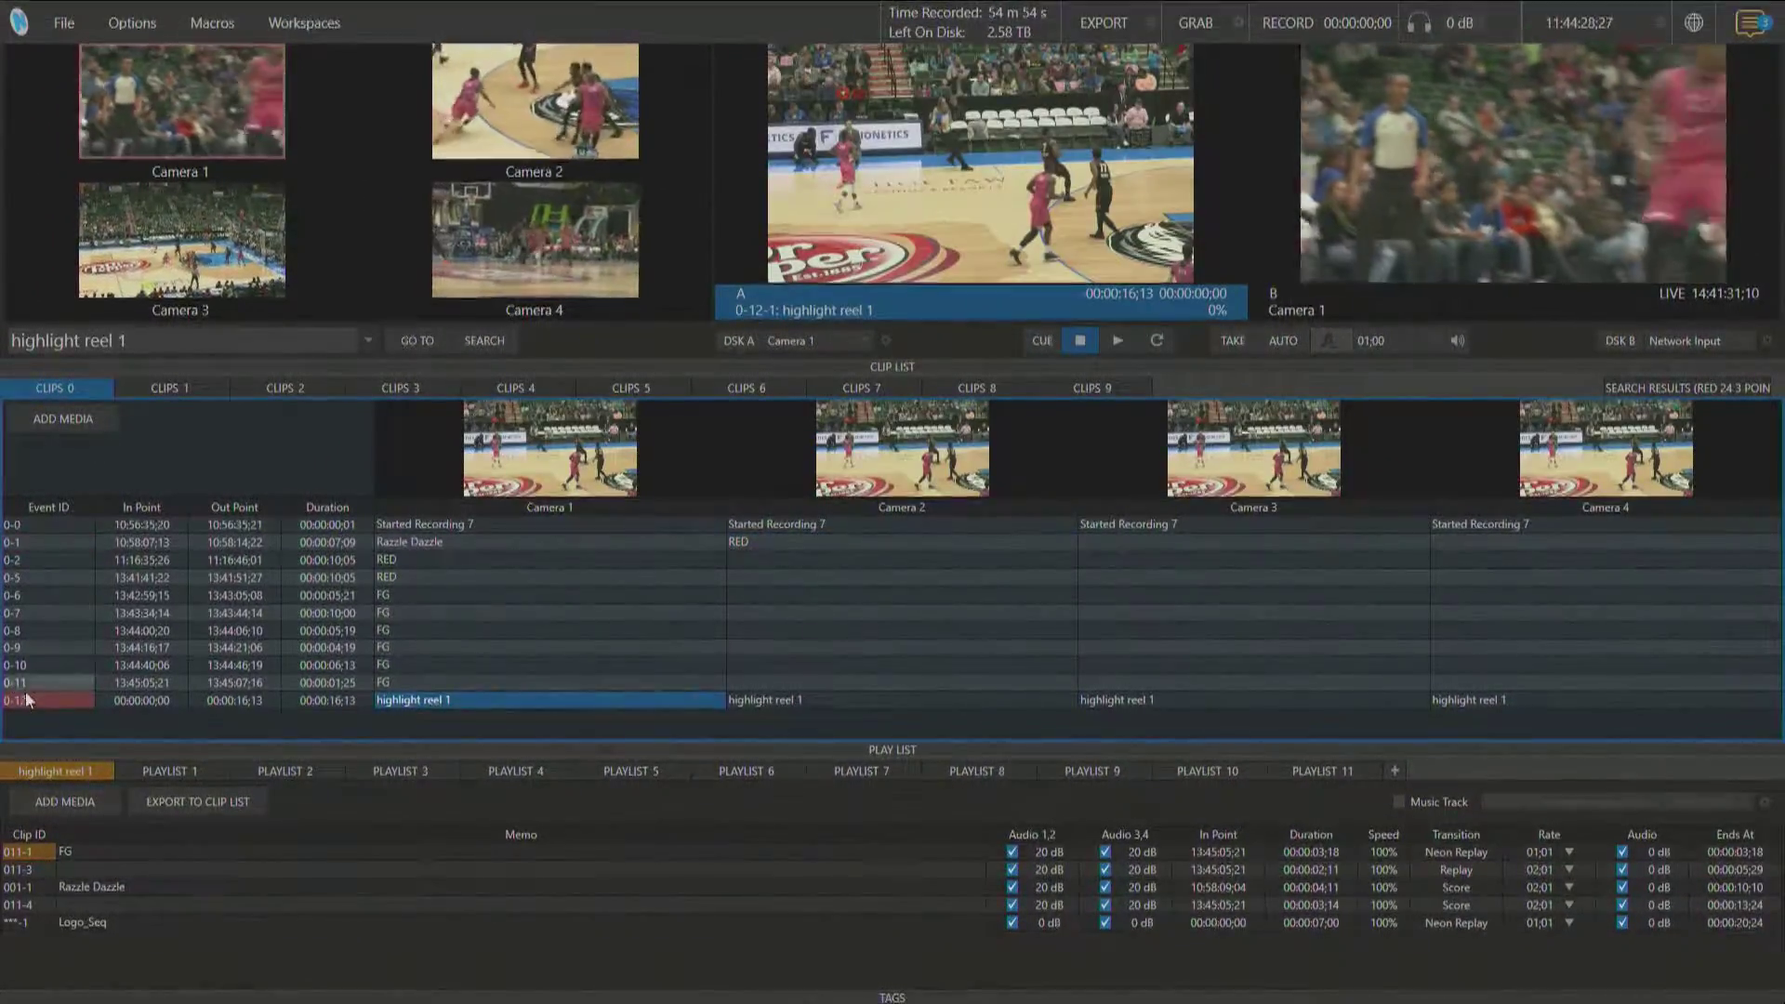
right_click(543, 697)
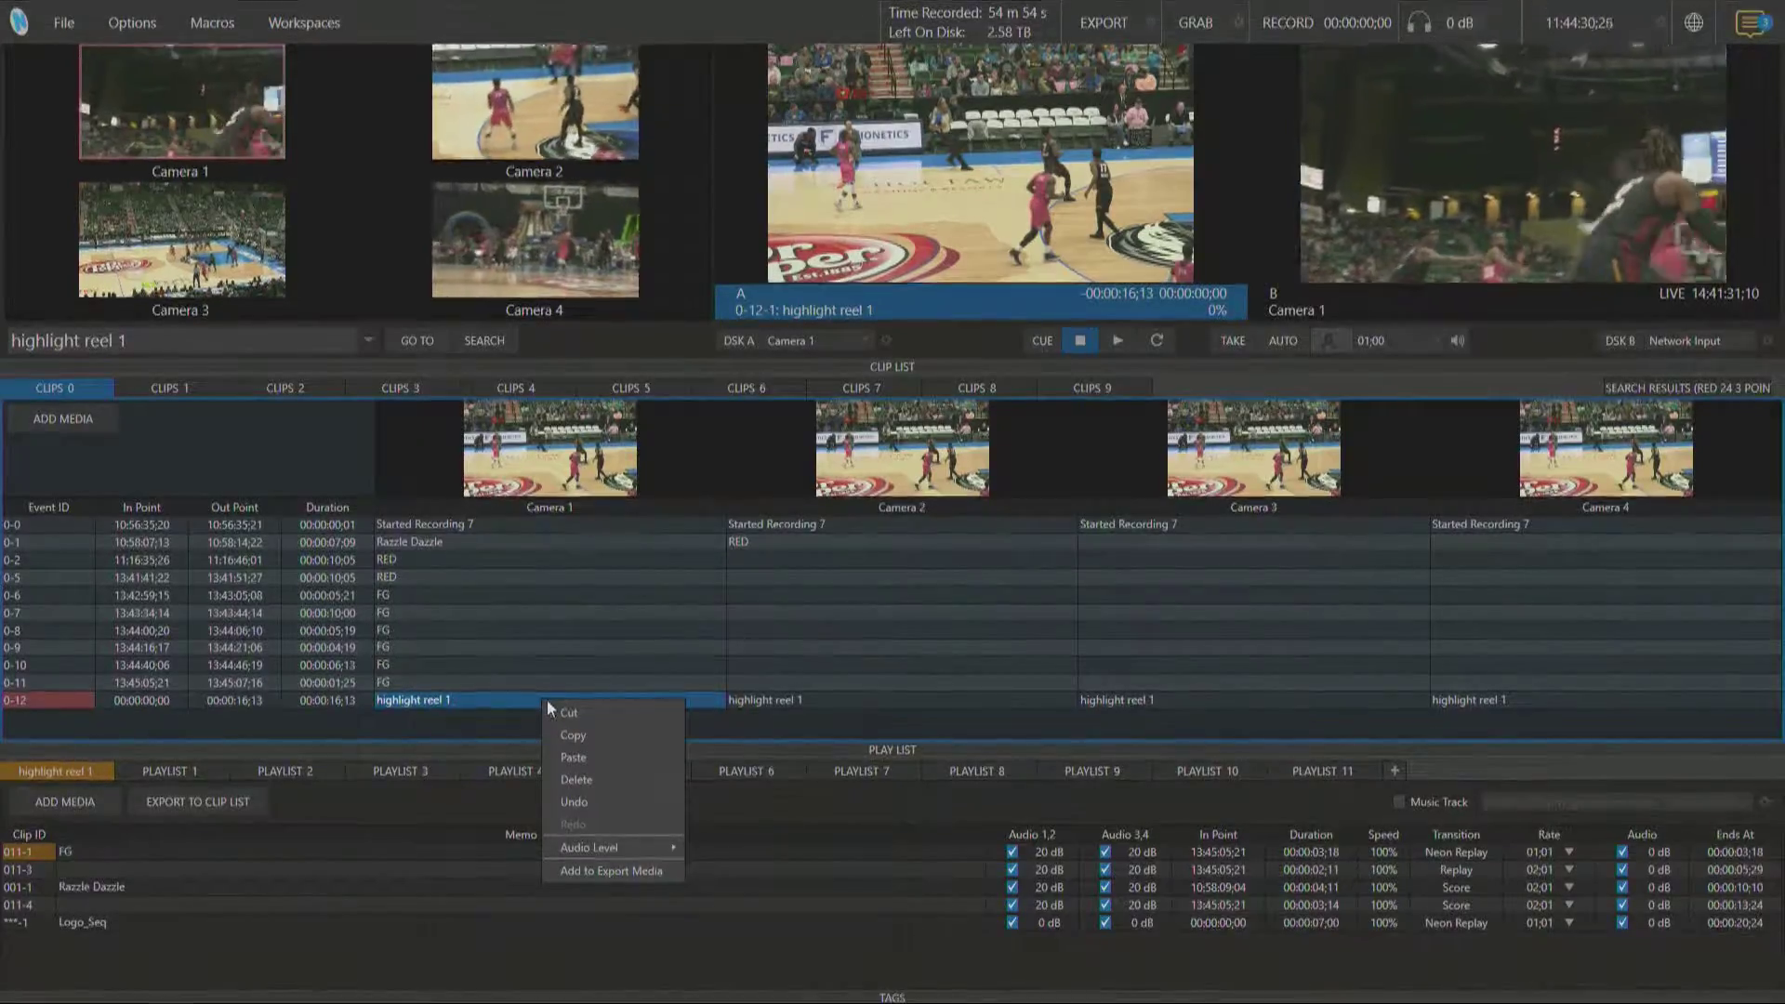
click(608, 872)
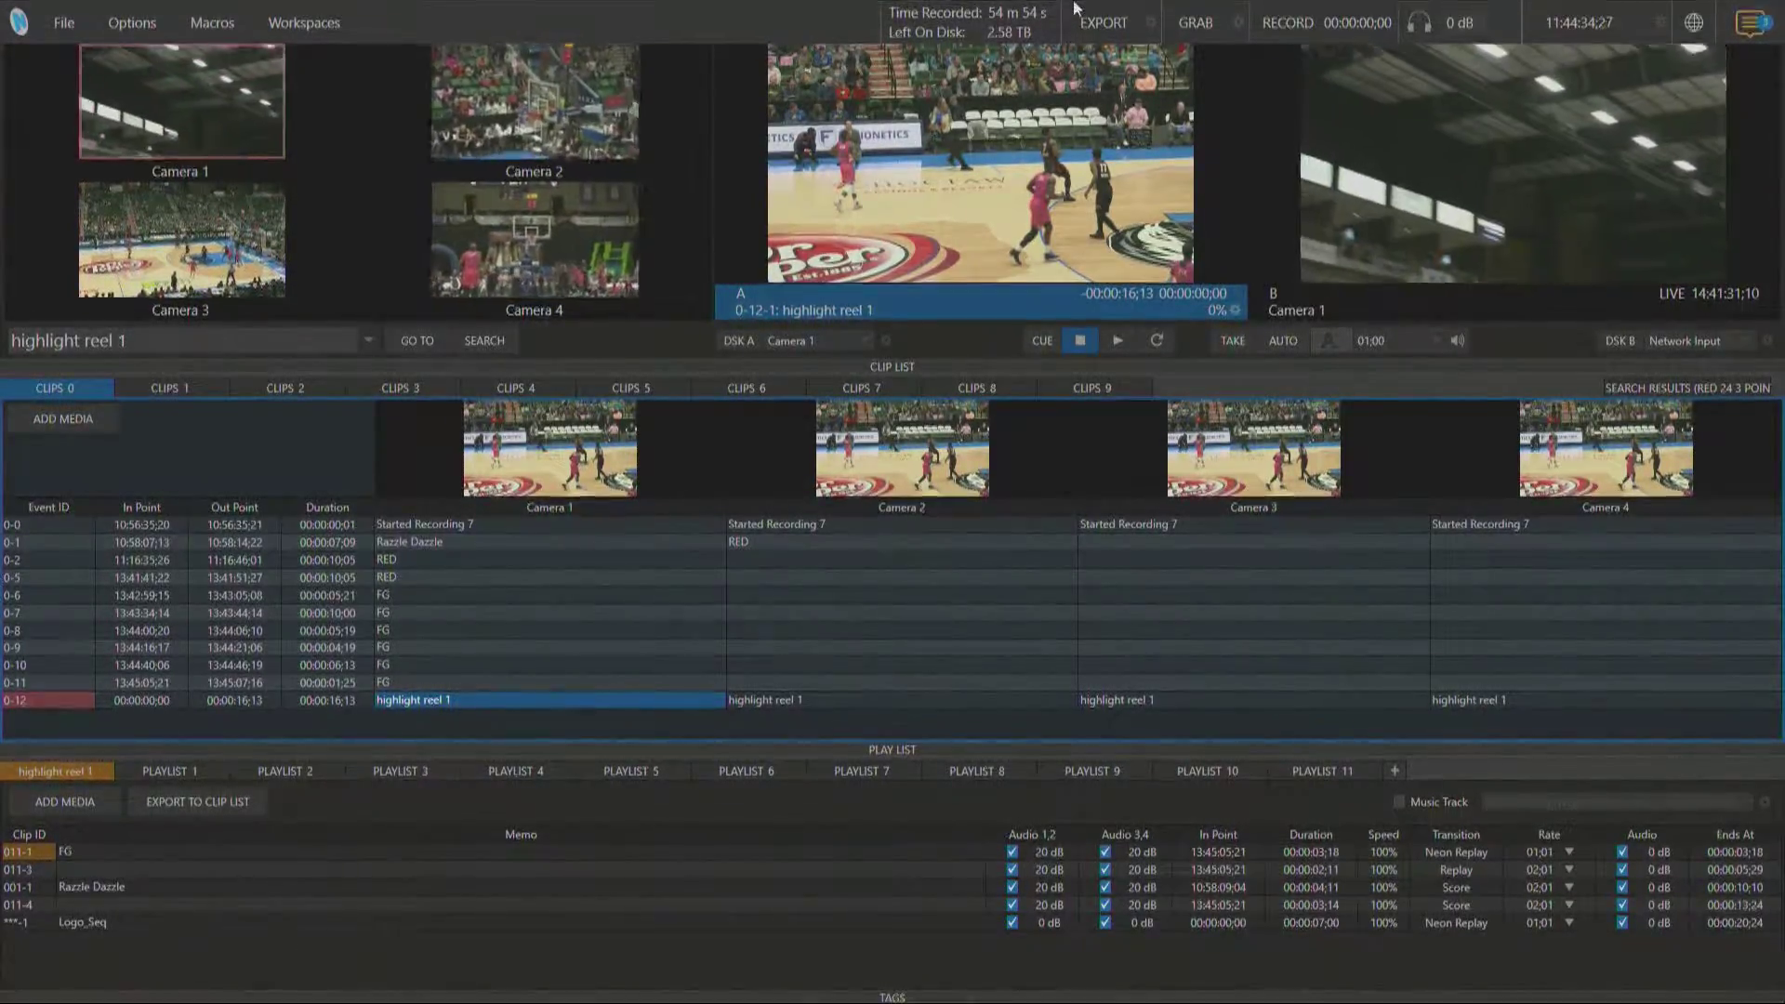
click(1153, 24)
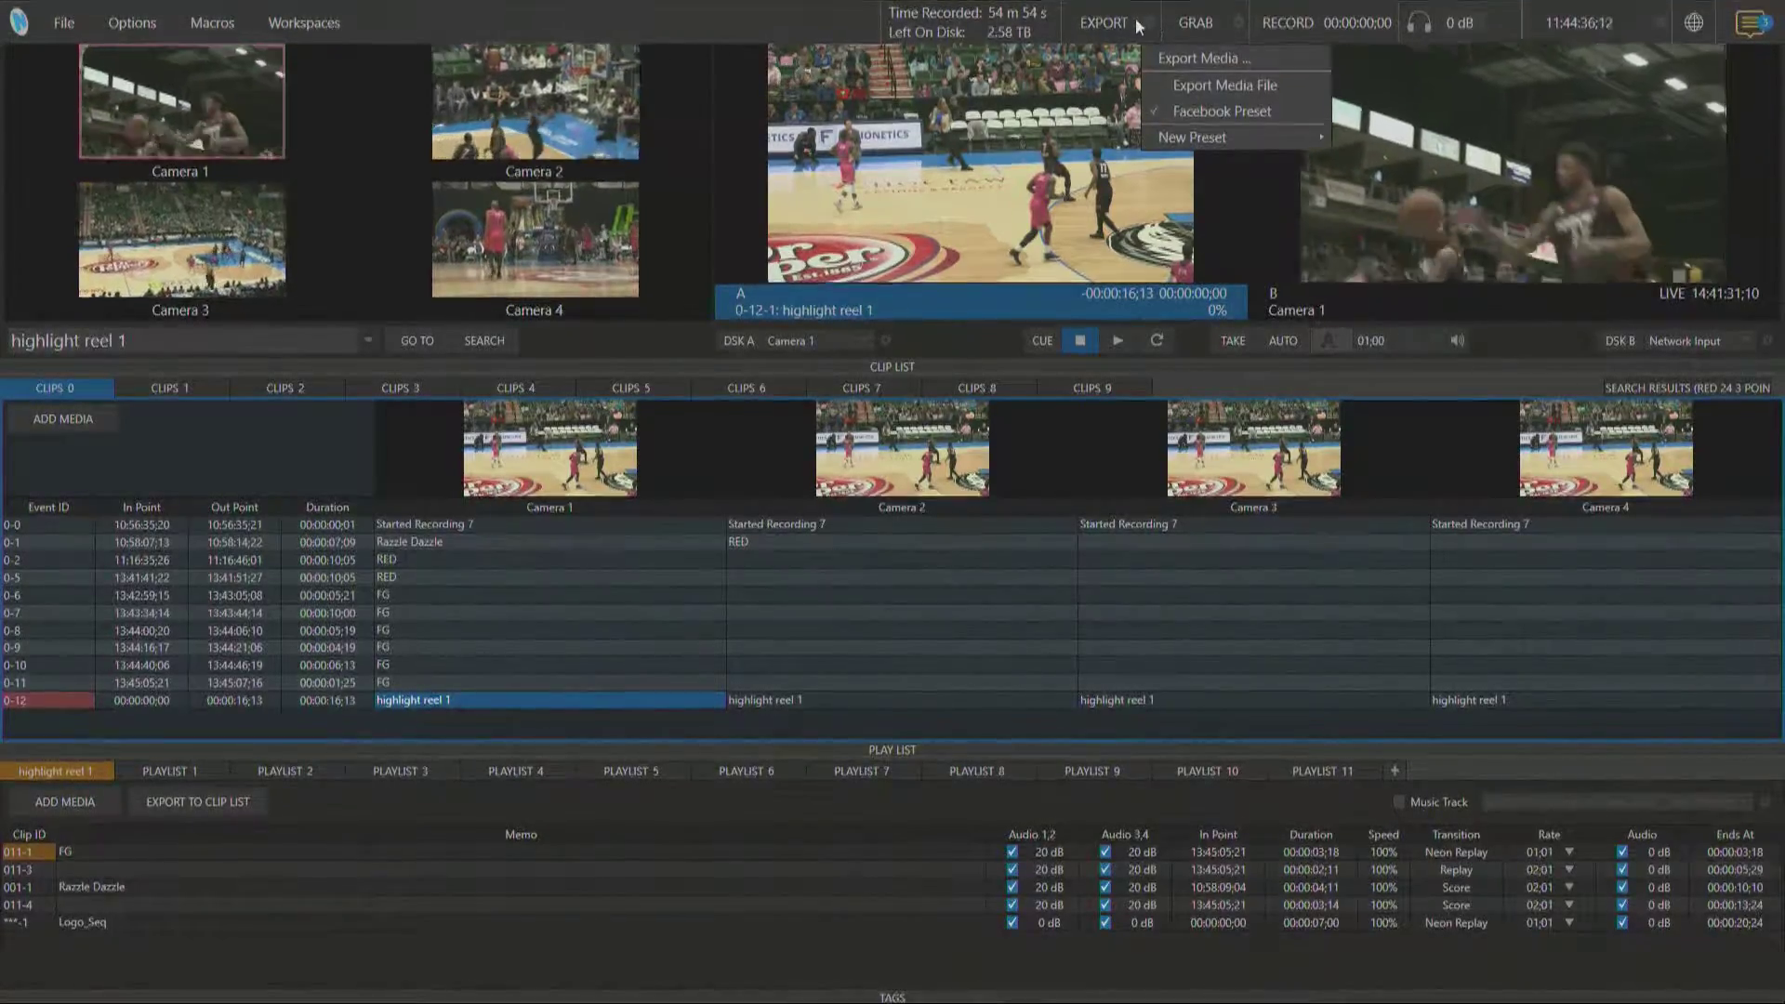
click(1242, 60)
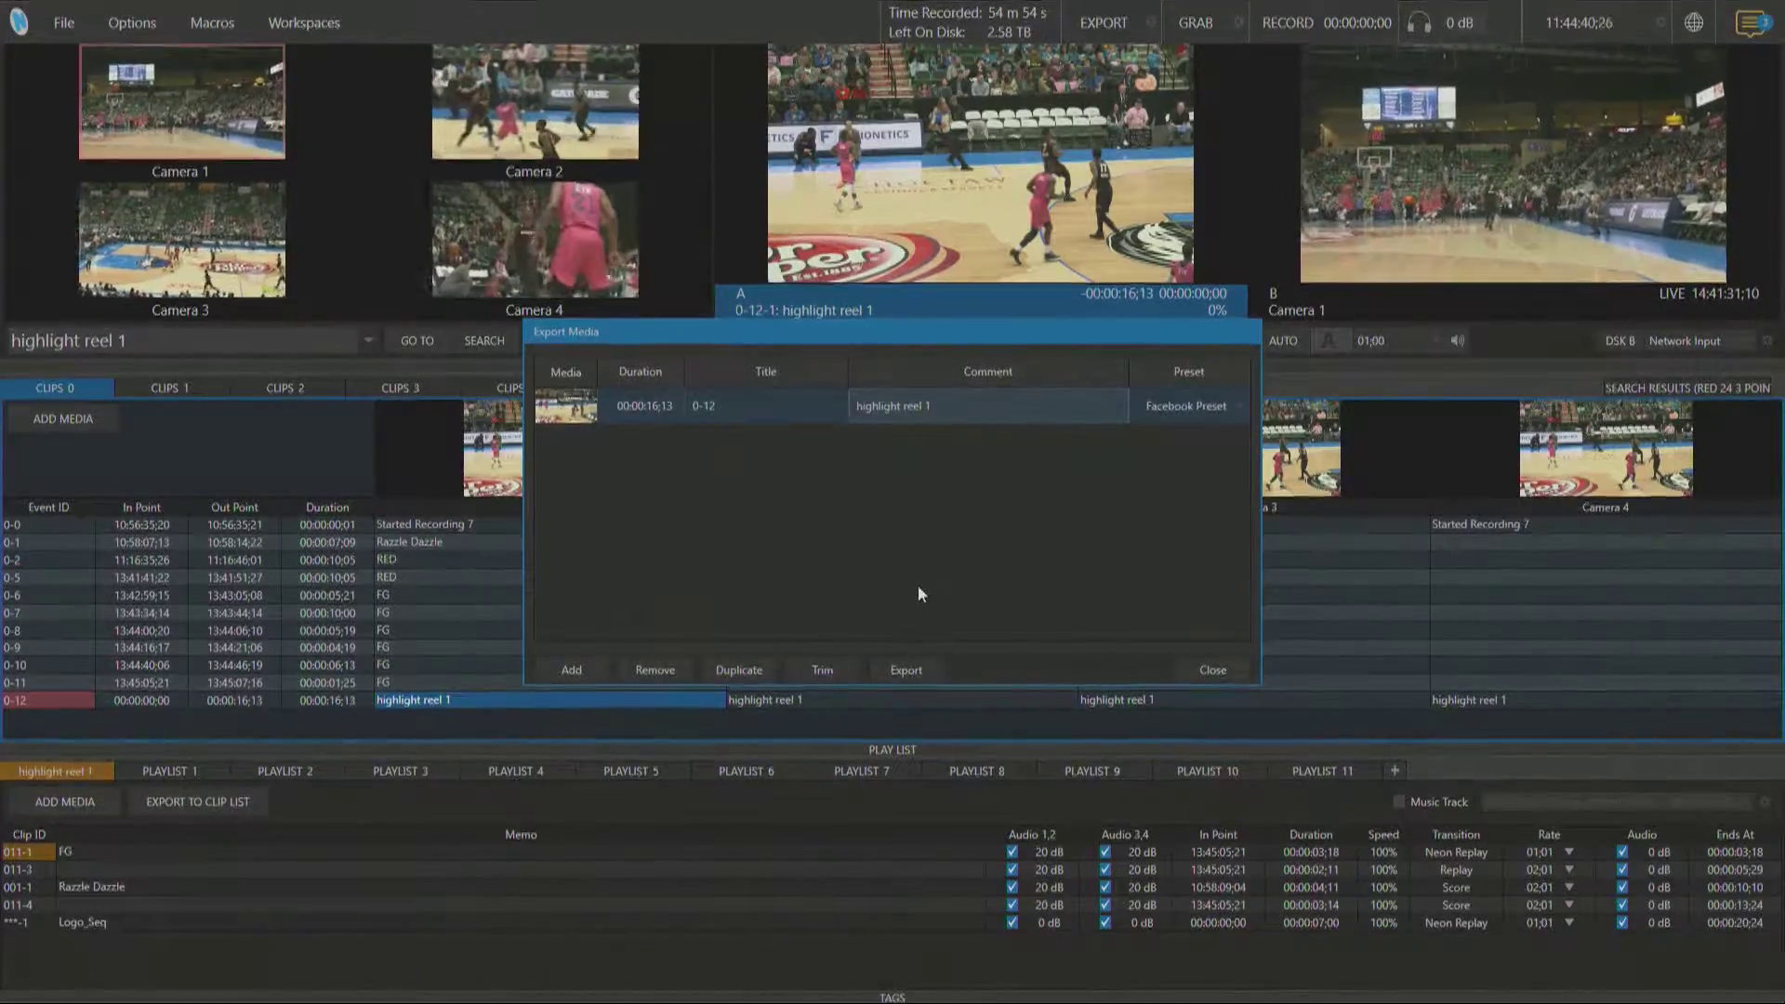
click(1217, 670)
Add the RED clip 0-2 to the Export Media queue and confirm it is listed
right_click(435, 557)
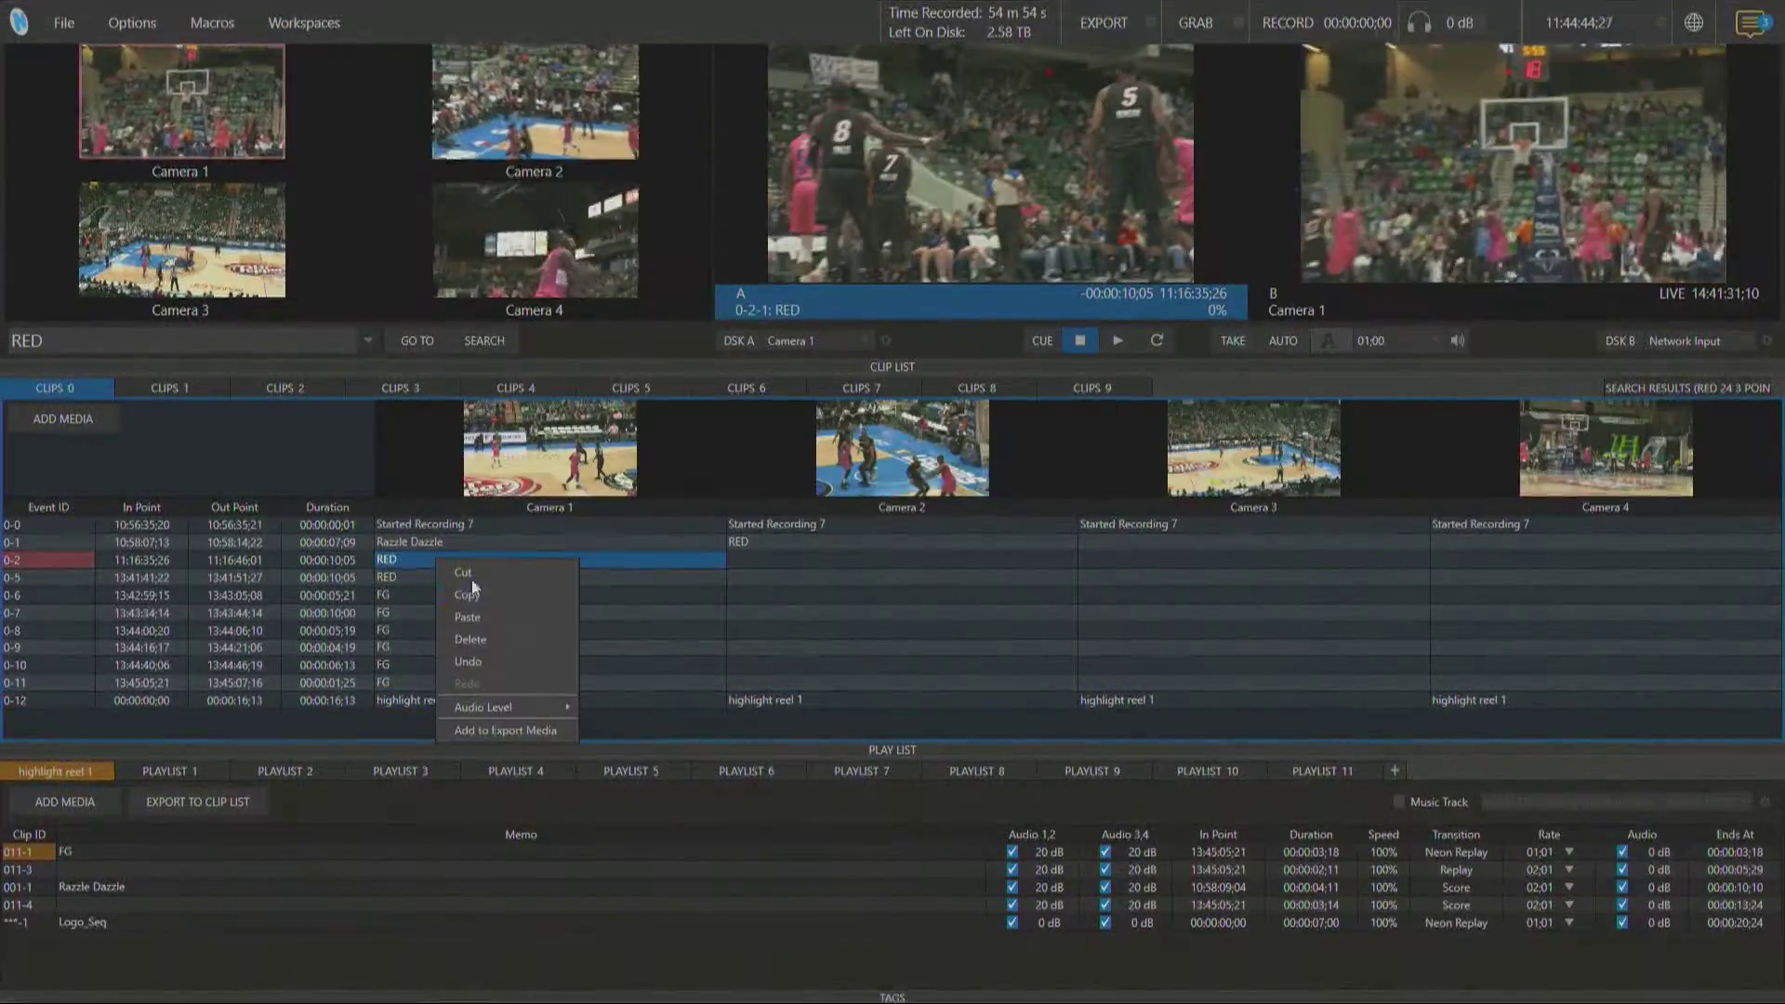
click(528, 726)
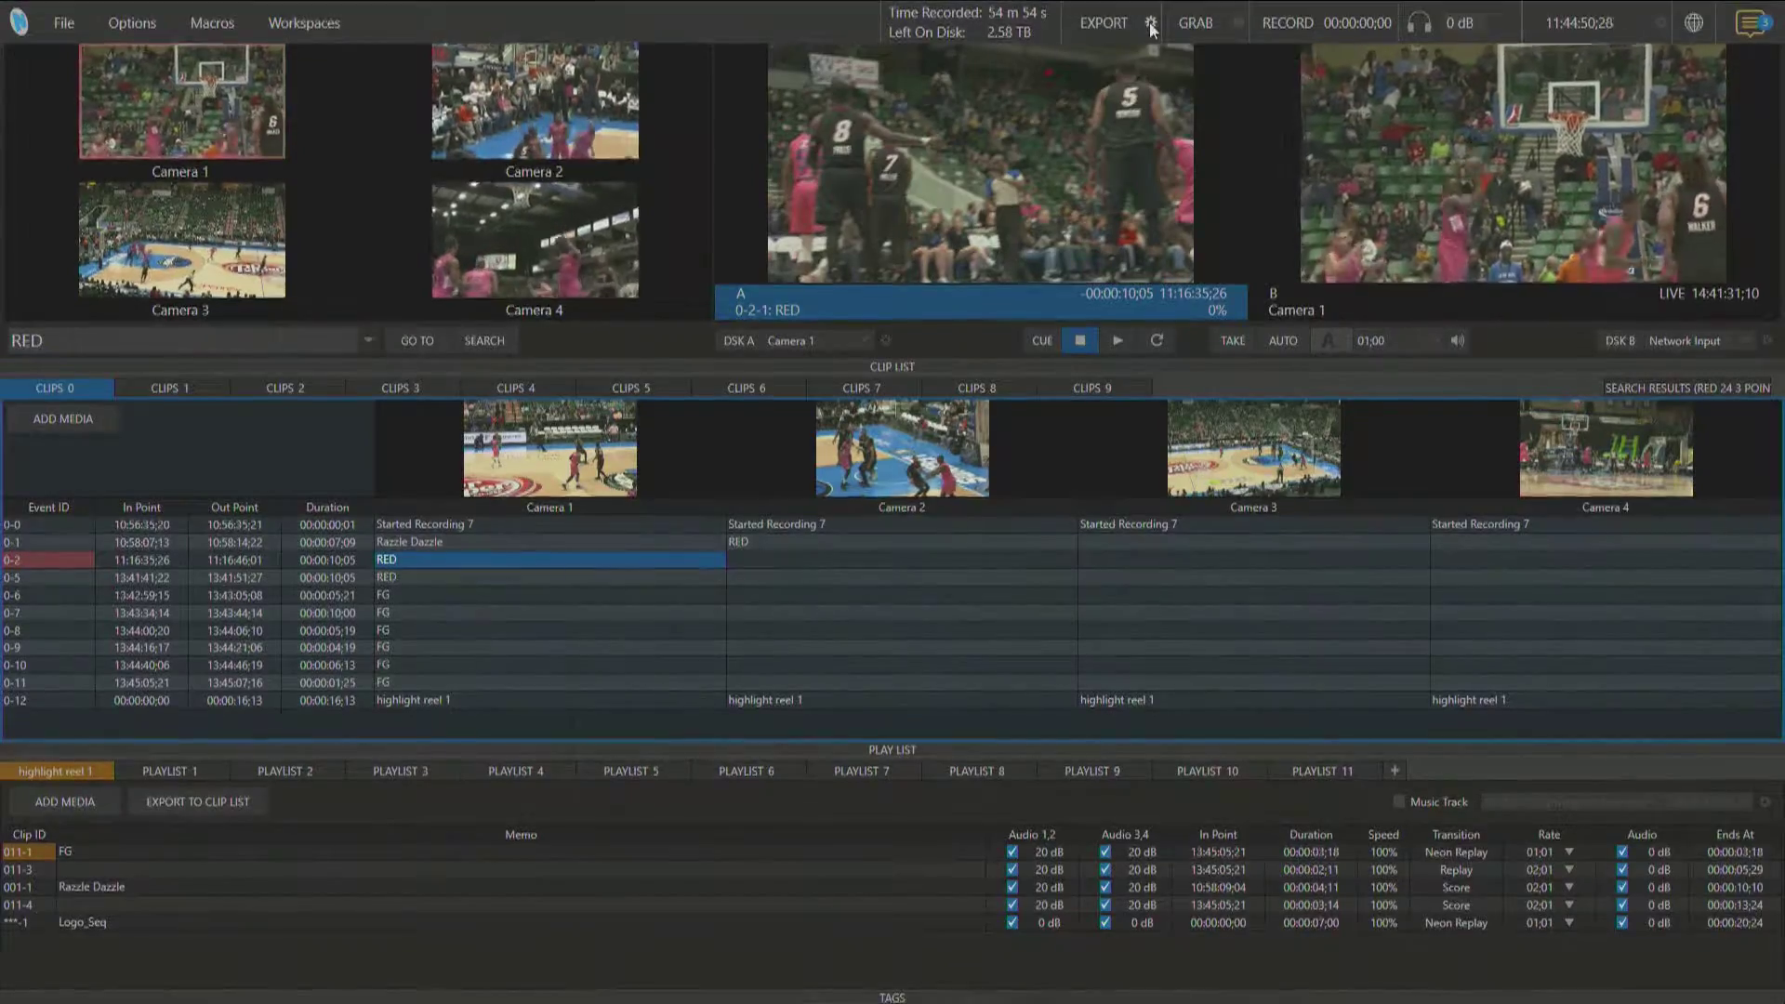
click(1120, 32)
click(1149, 60)
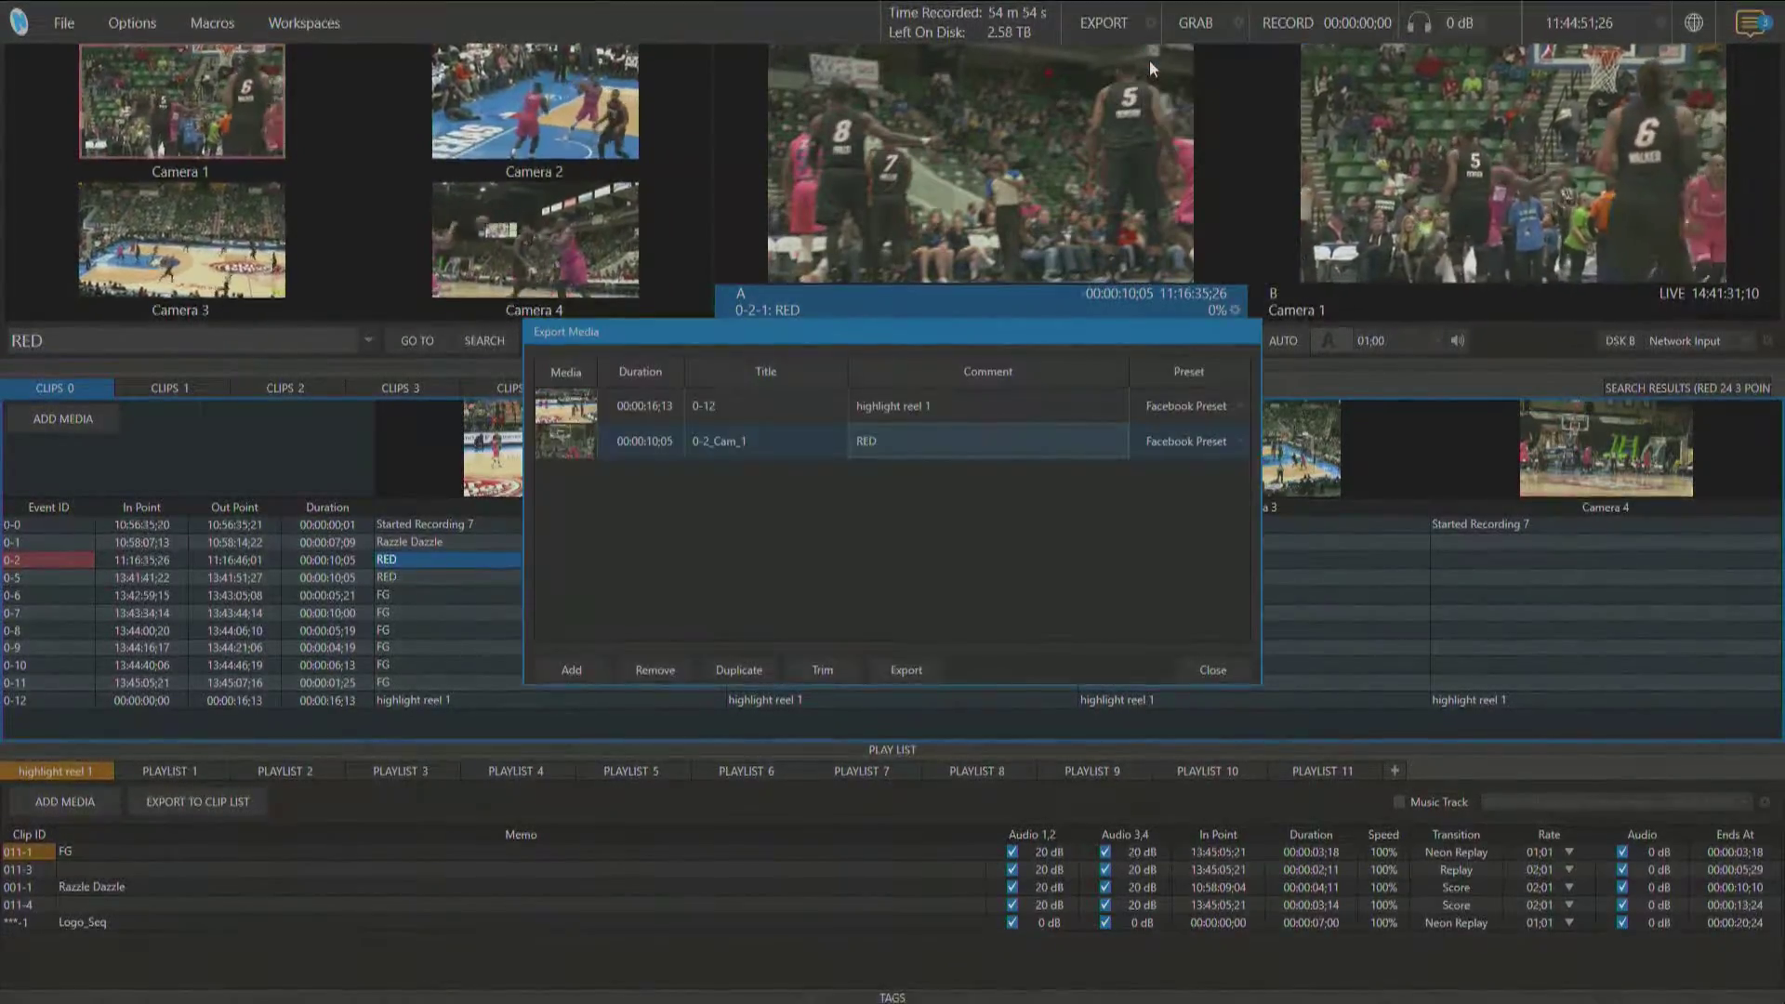
click(1211, 669)
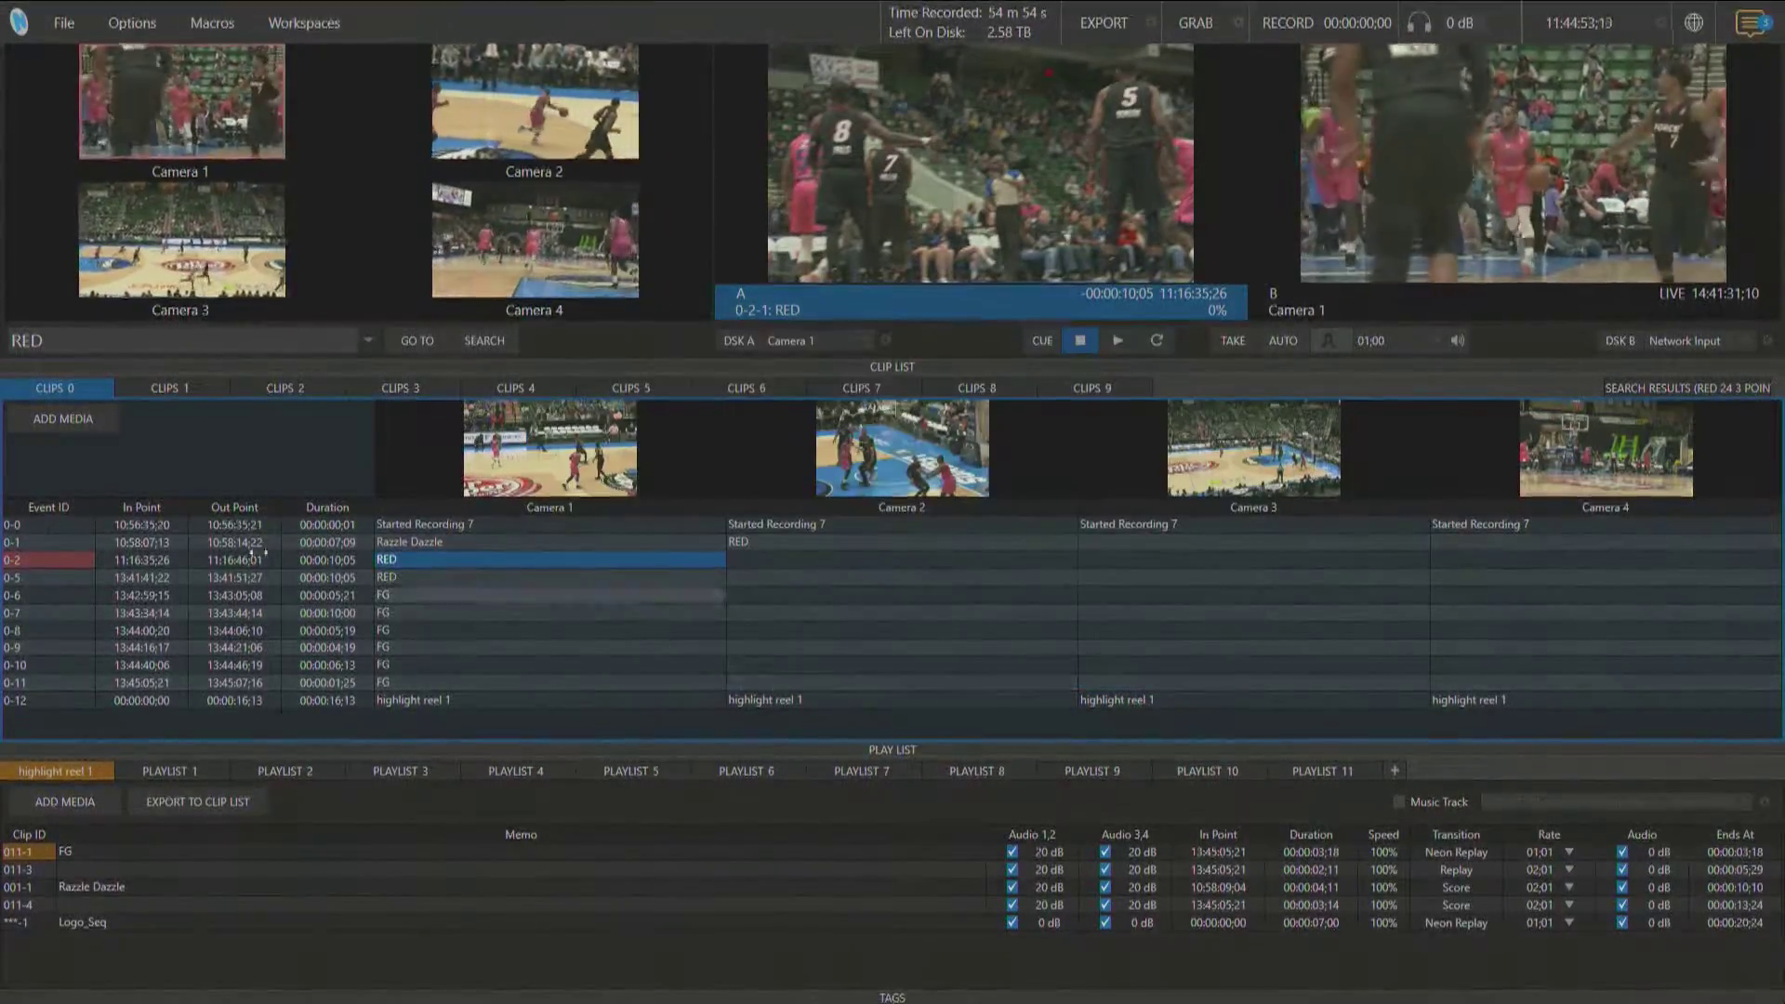
Queue all of clip 0-2's camera angles, 0-2_Cam_1 through 0-2_Cam_4, for export
right_click(39, 560)
click(141, 729)
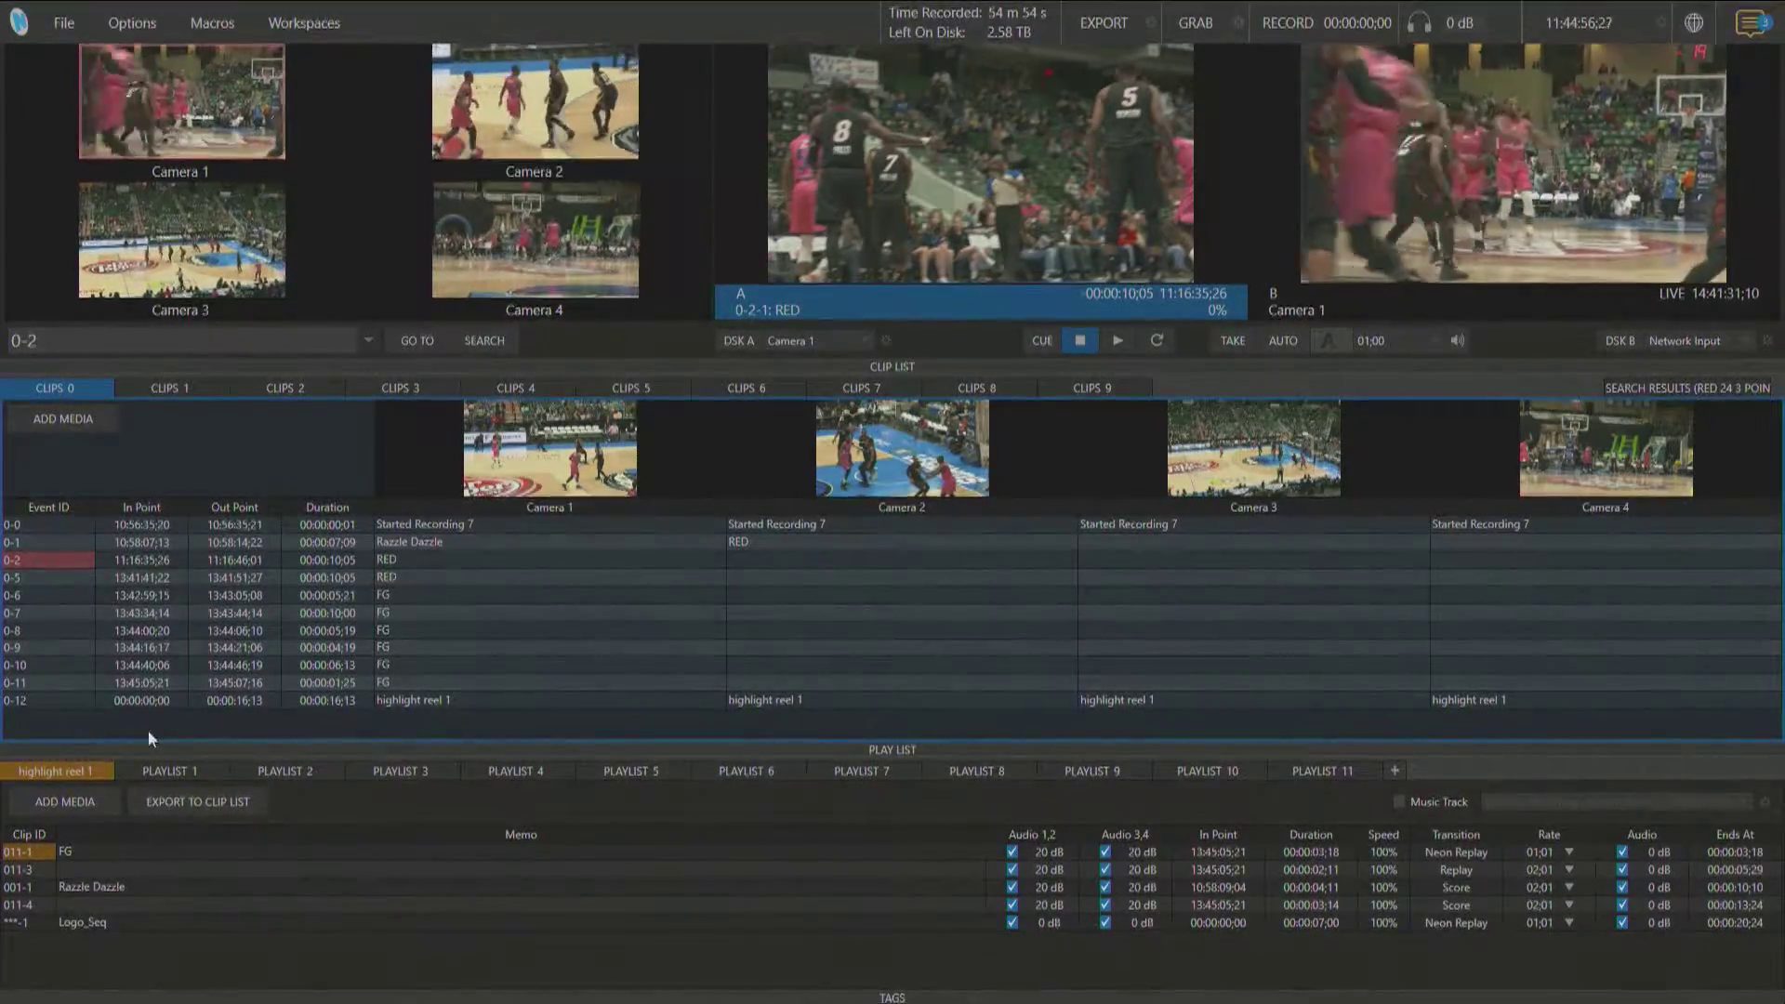
click(1155, 24)
click(1162, 53)
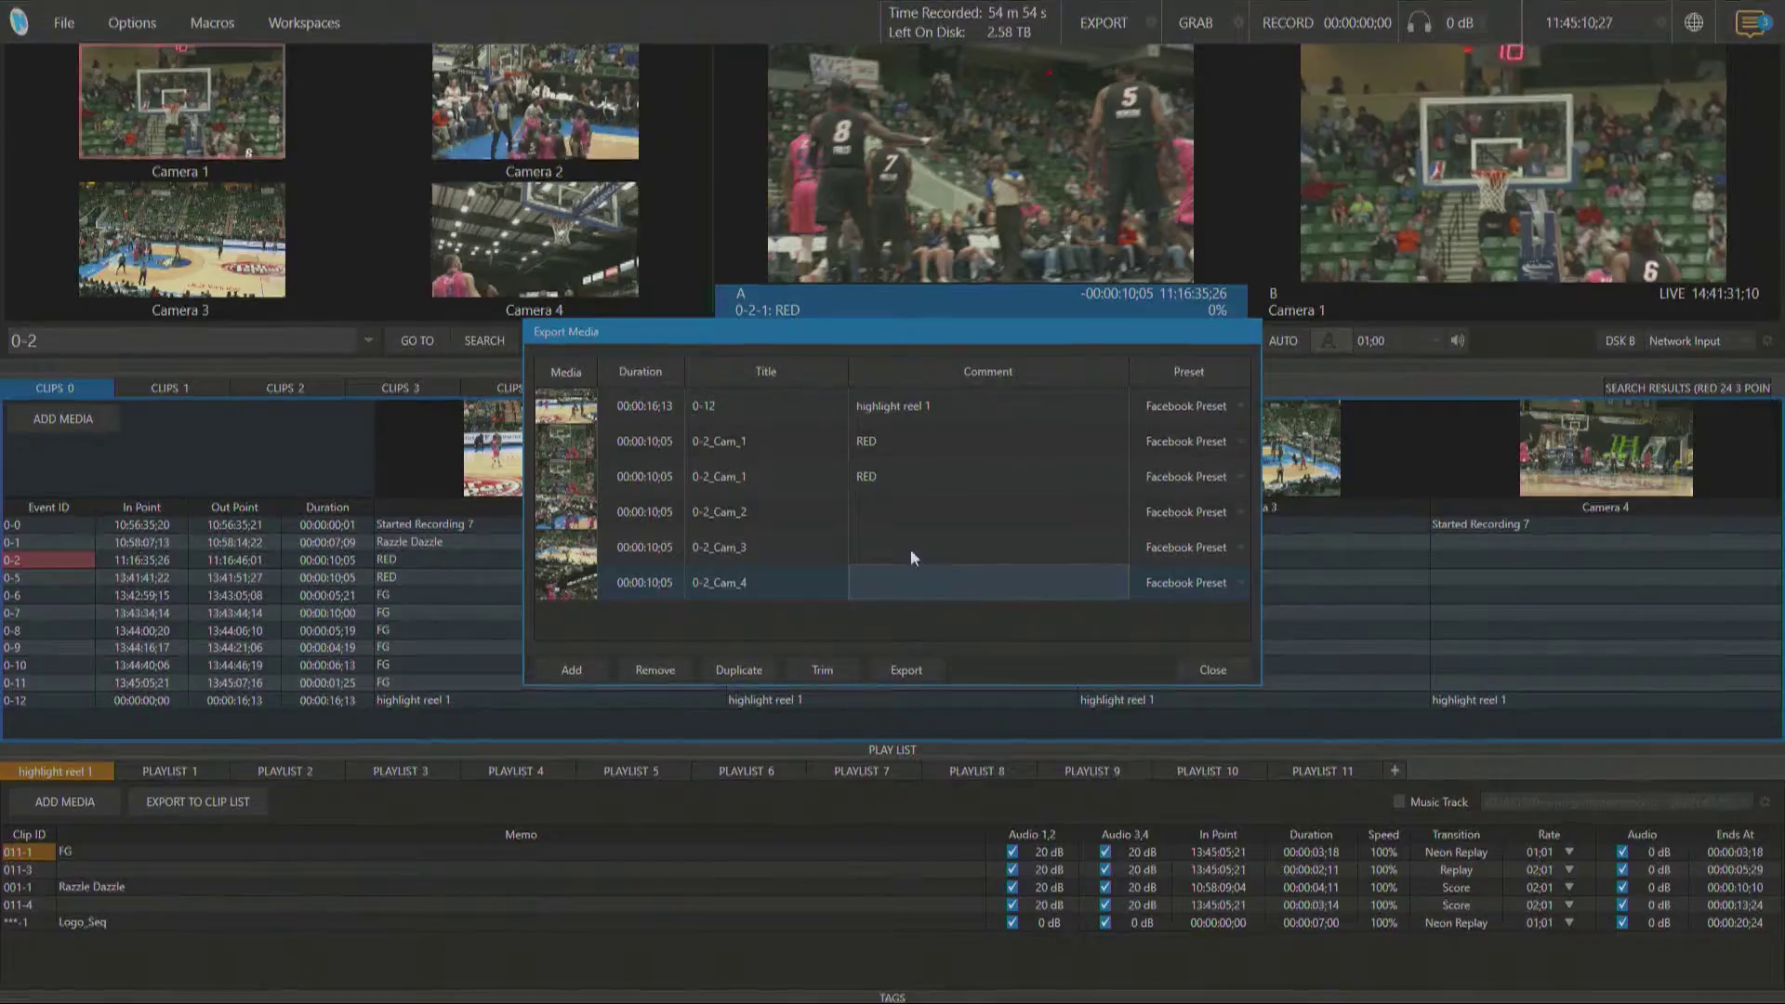
Add Export Media File to highlight reel 1's presets alongside Facebook, showing Multiple Selections
click(1240, 414)
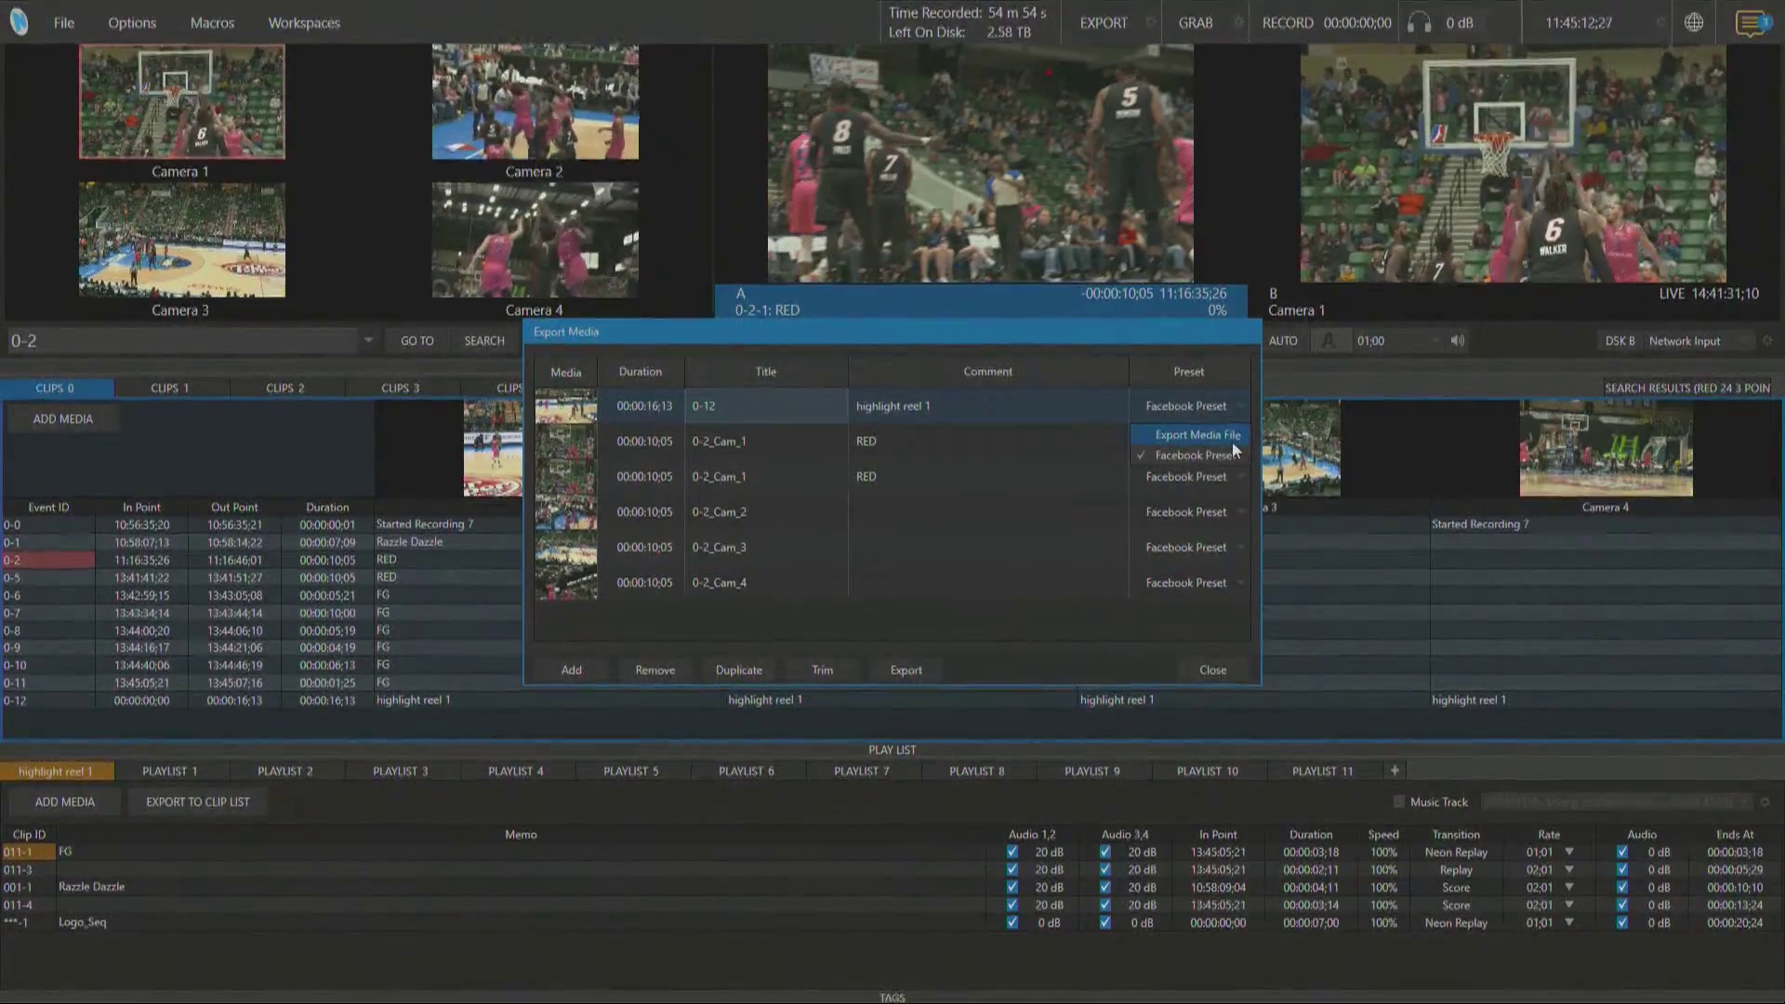
click(1235, 435)
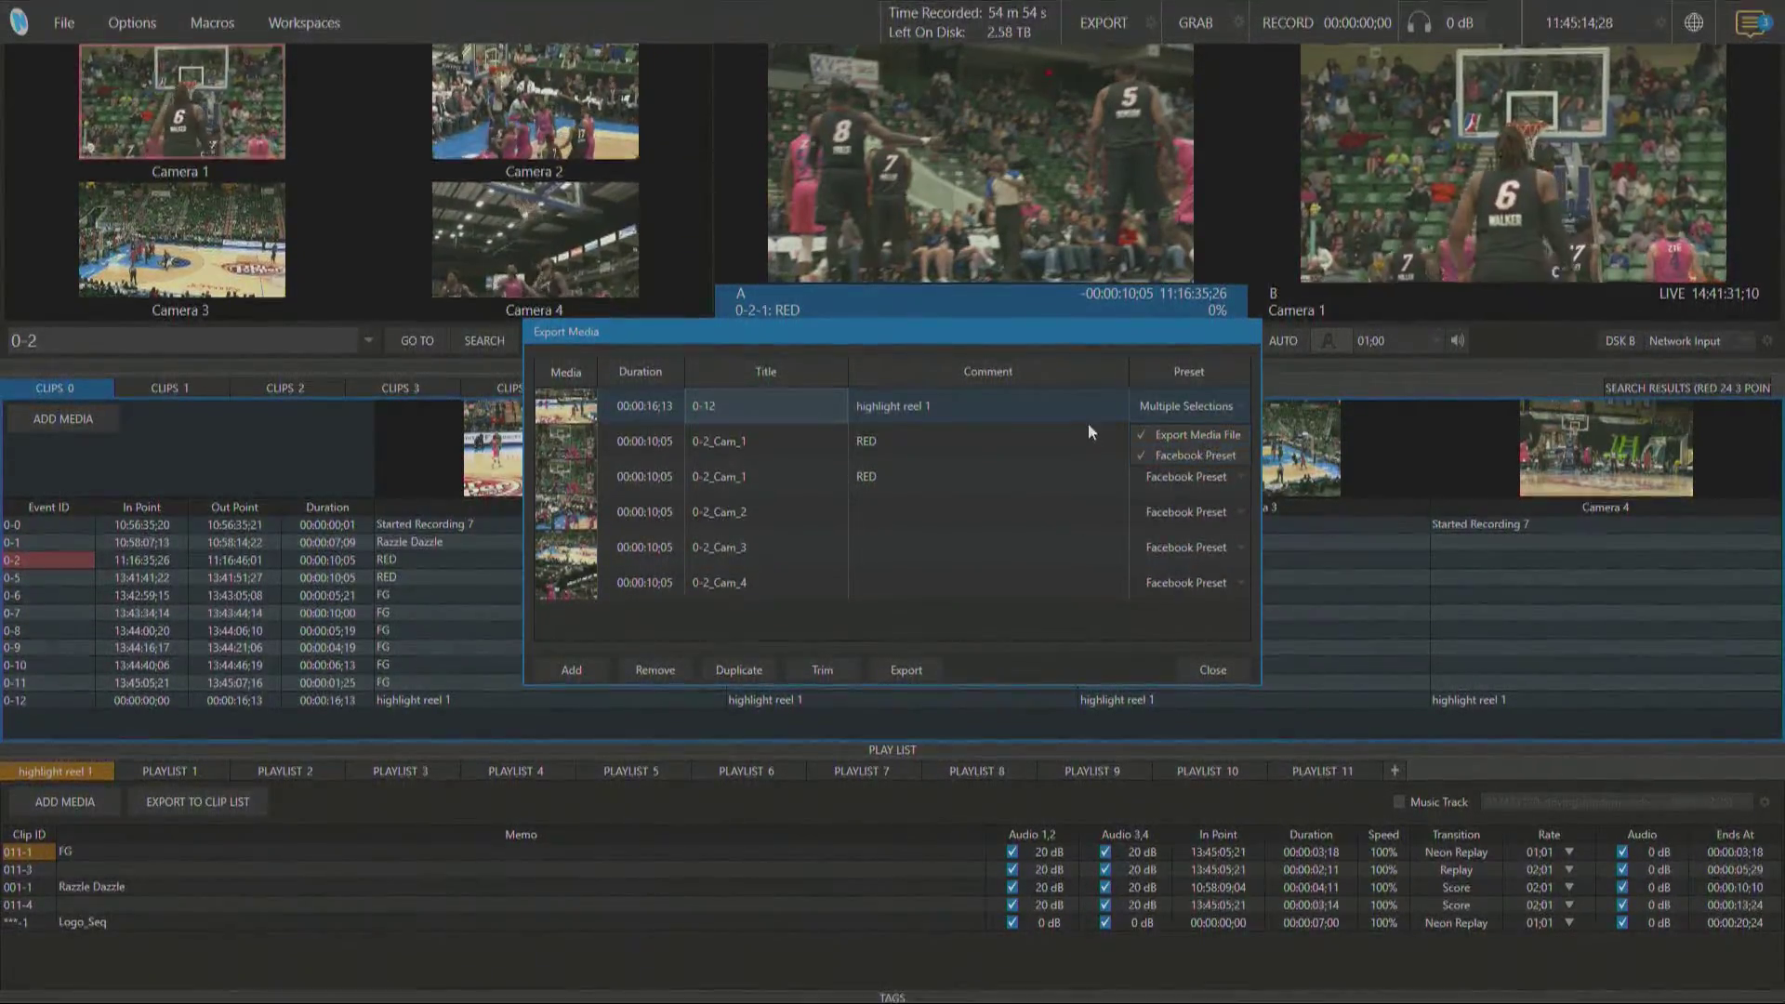
click(1112, 363)
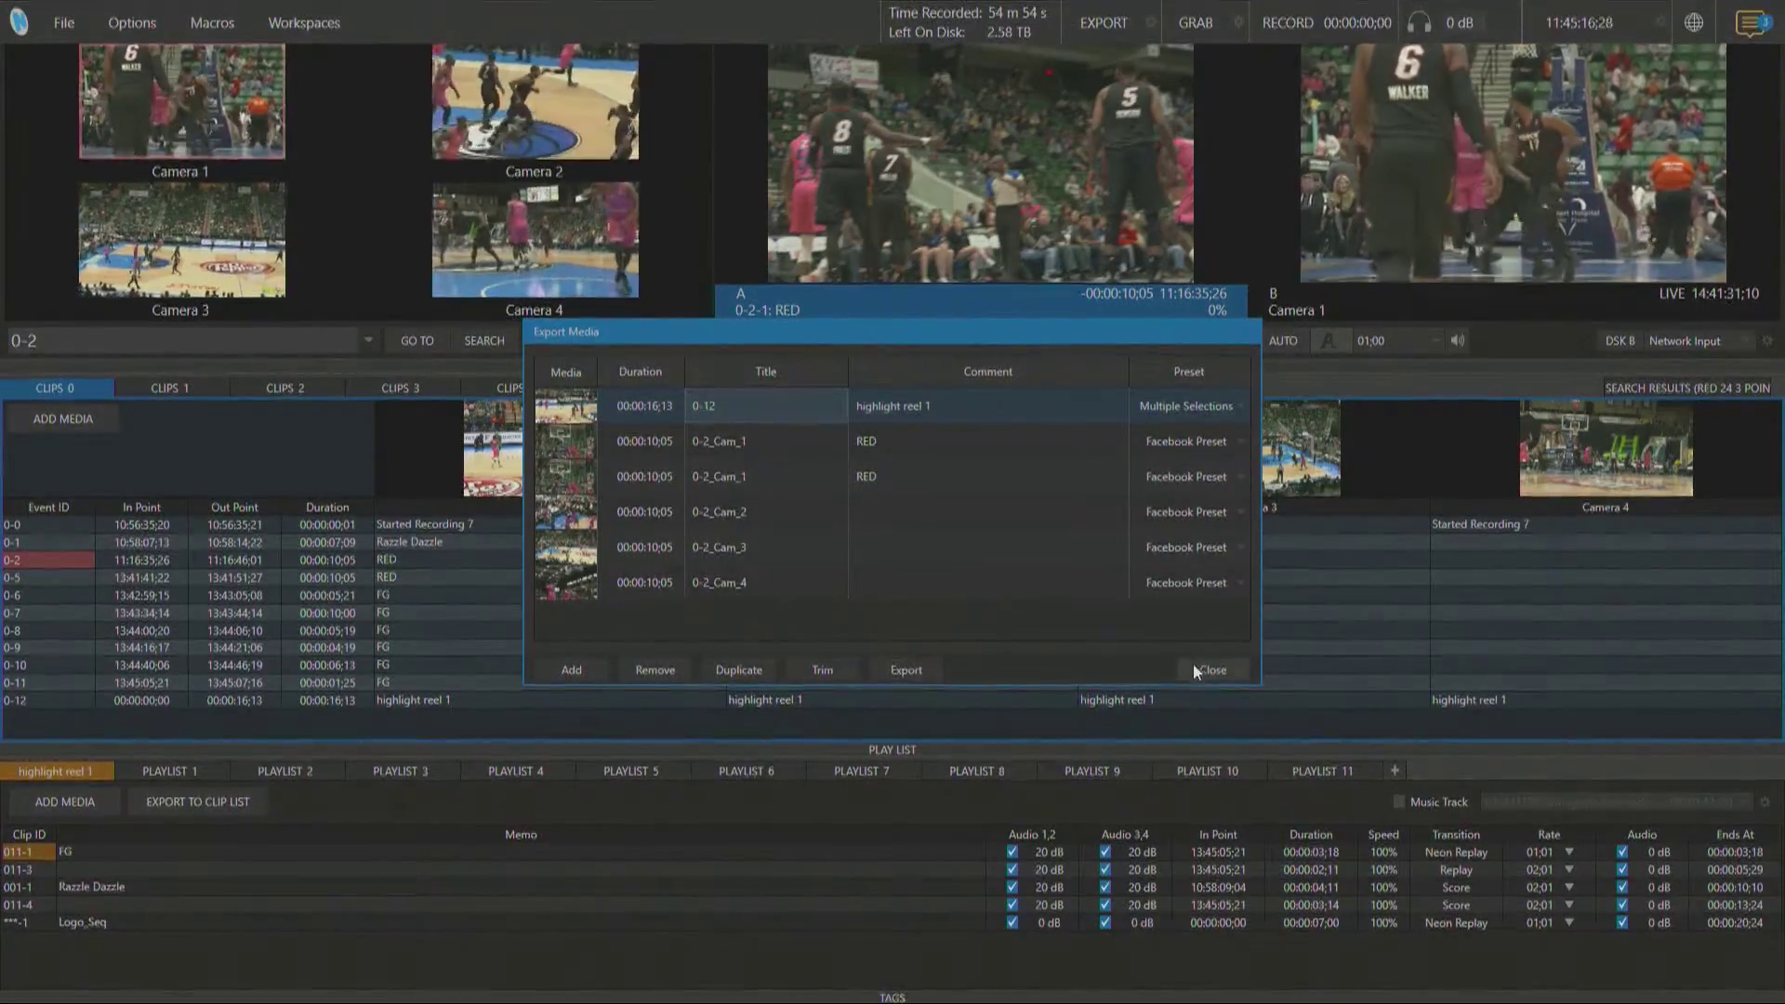